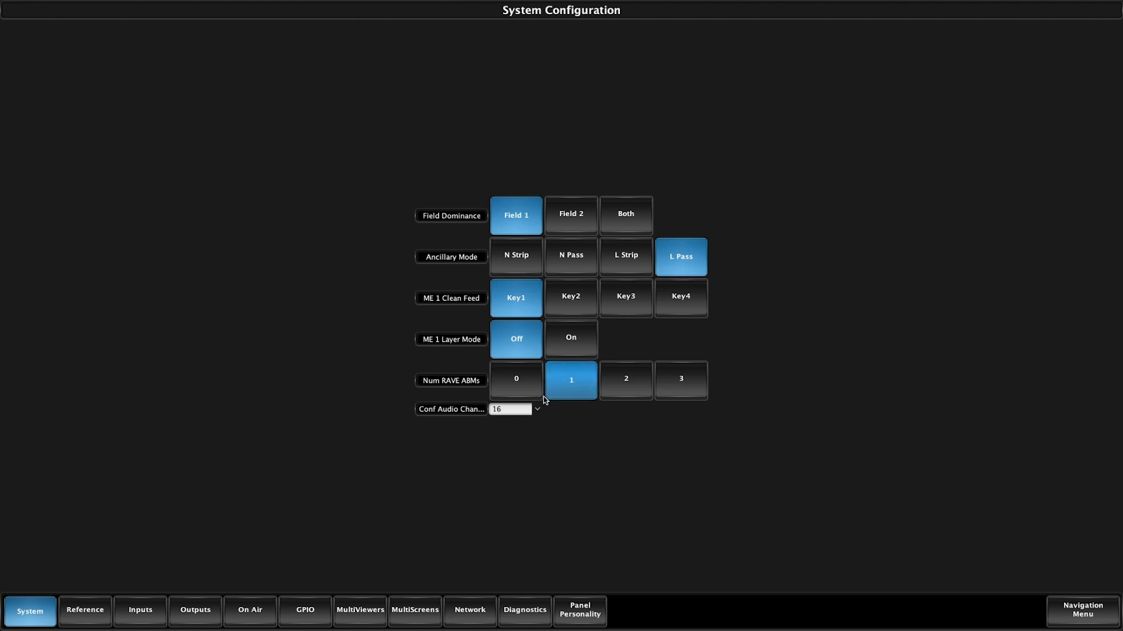
Try setting the configurable audio channels to 30 and the number of RAVE ABMs to 2, declining the switcher restart for both.
click(538, 411)
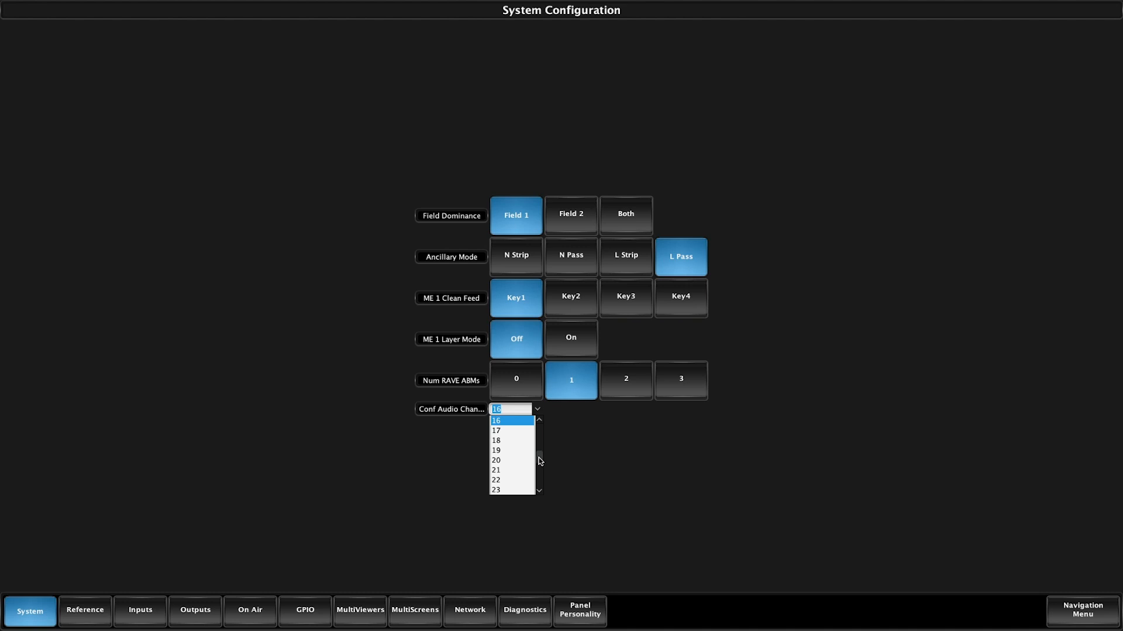
scroll(539, 459, down, 4)
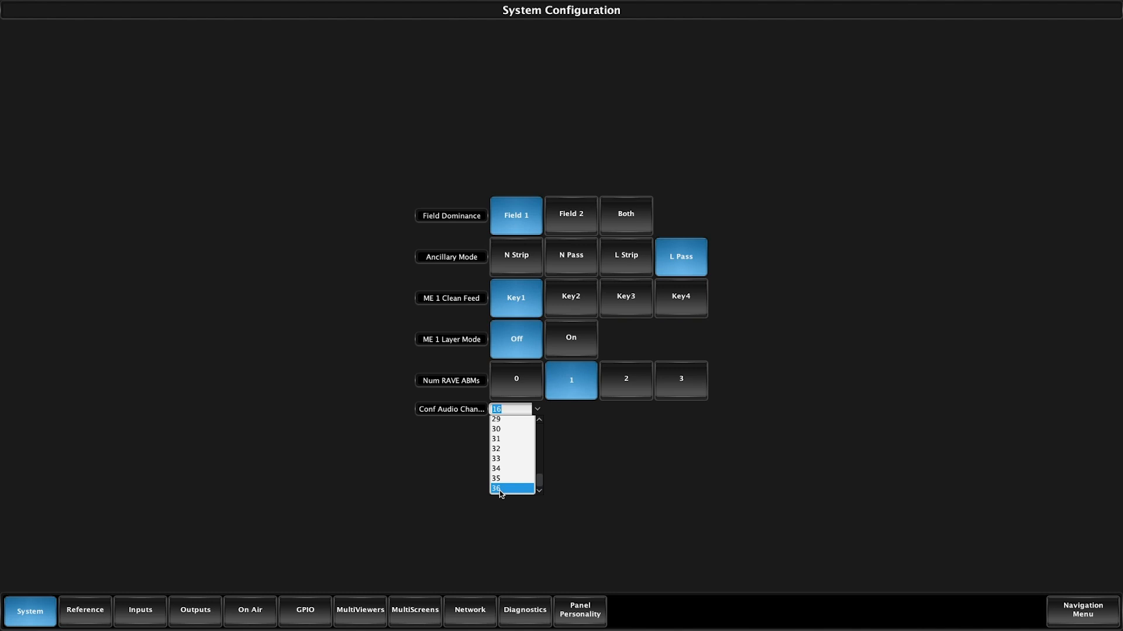
click(508, 431)
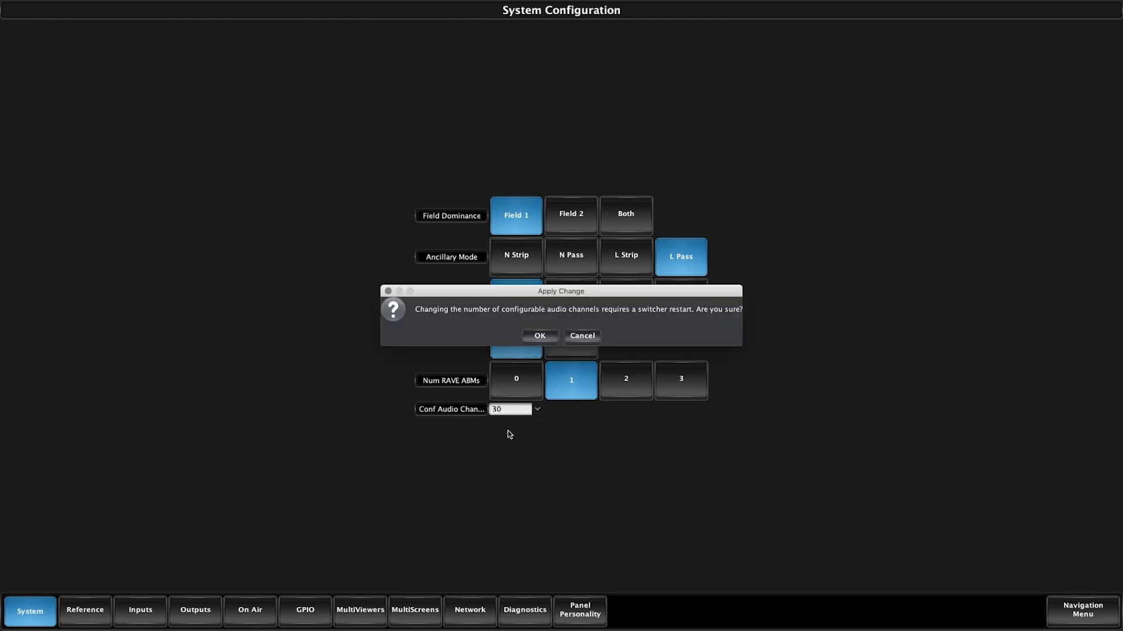
click(578, 335)
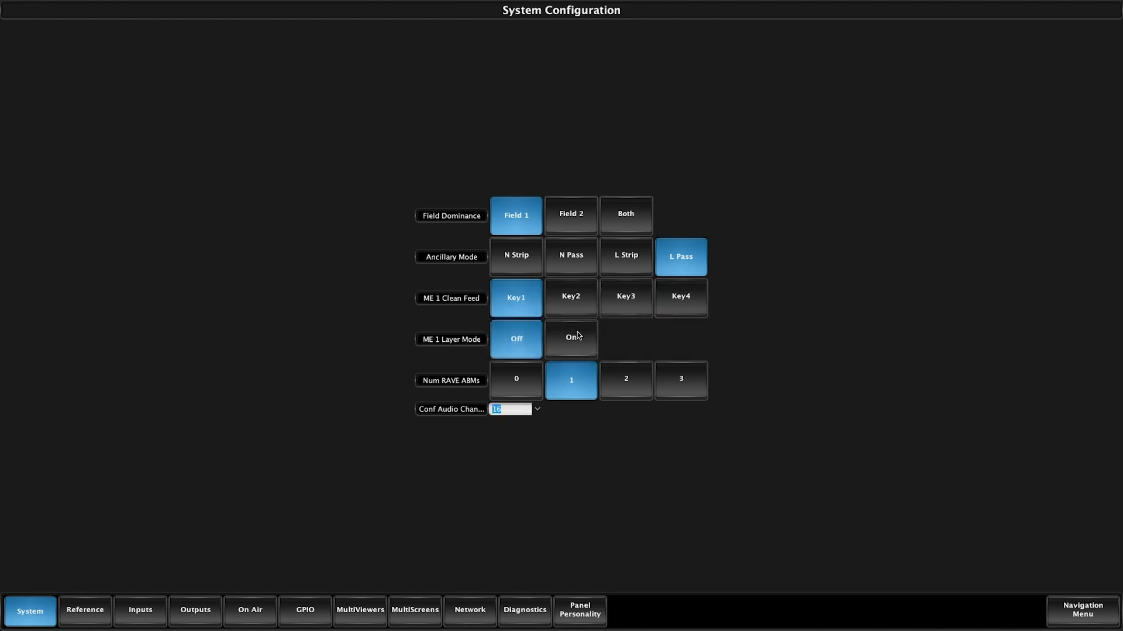
click(650, 388)
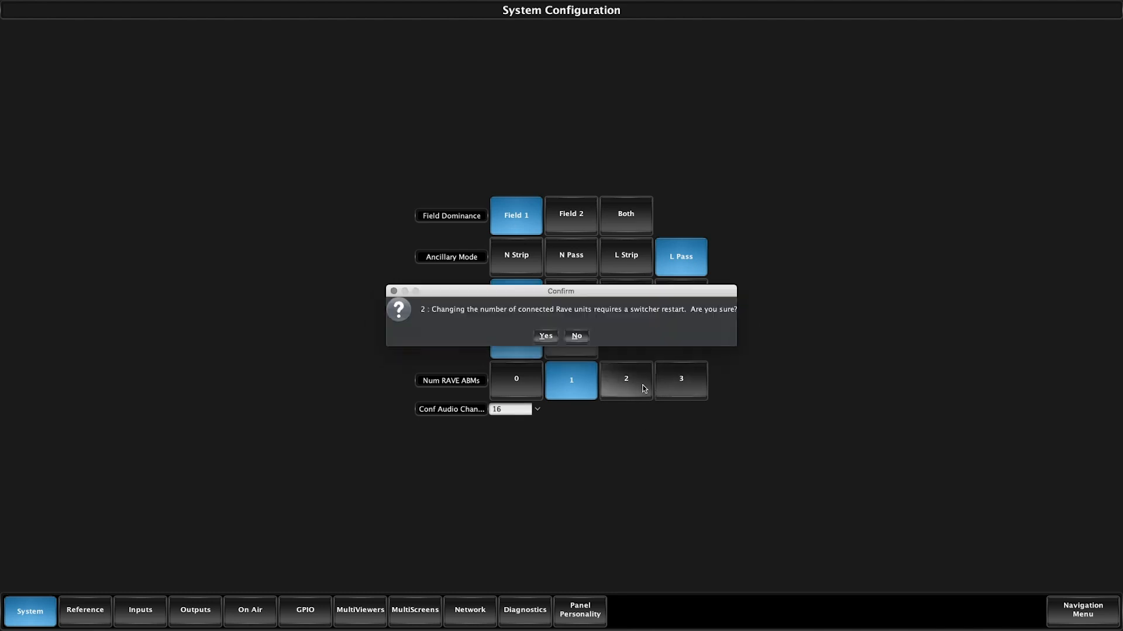
click(572, 336)
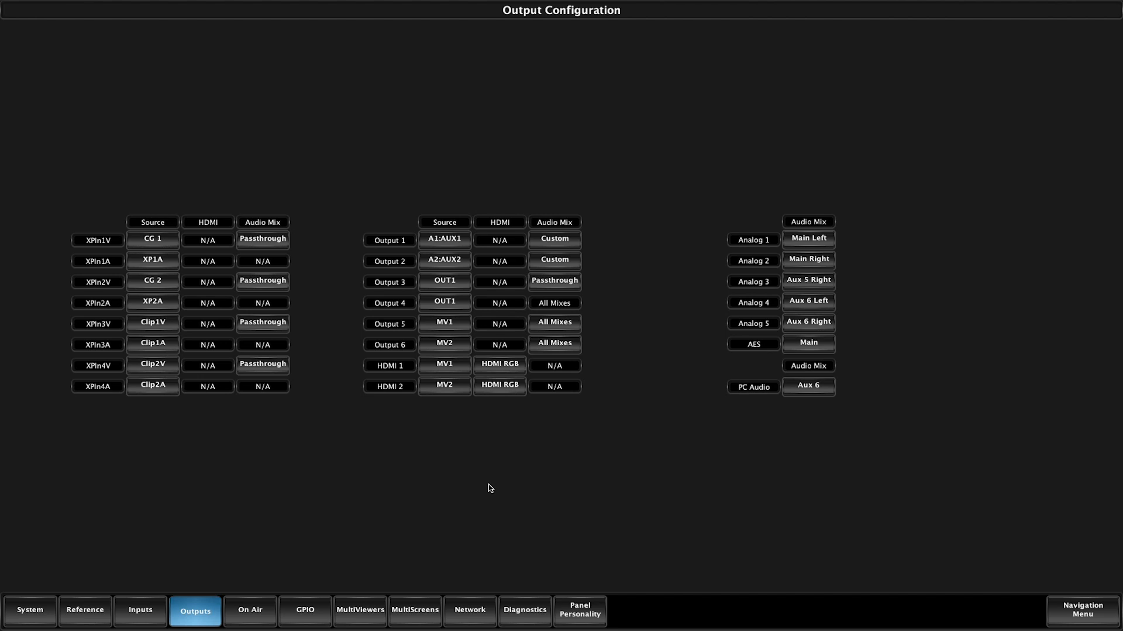
Switch the XPIn1V output's audio mix to Custom and assign the Main mix to channels 1–2.
click(260, 240)
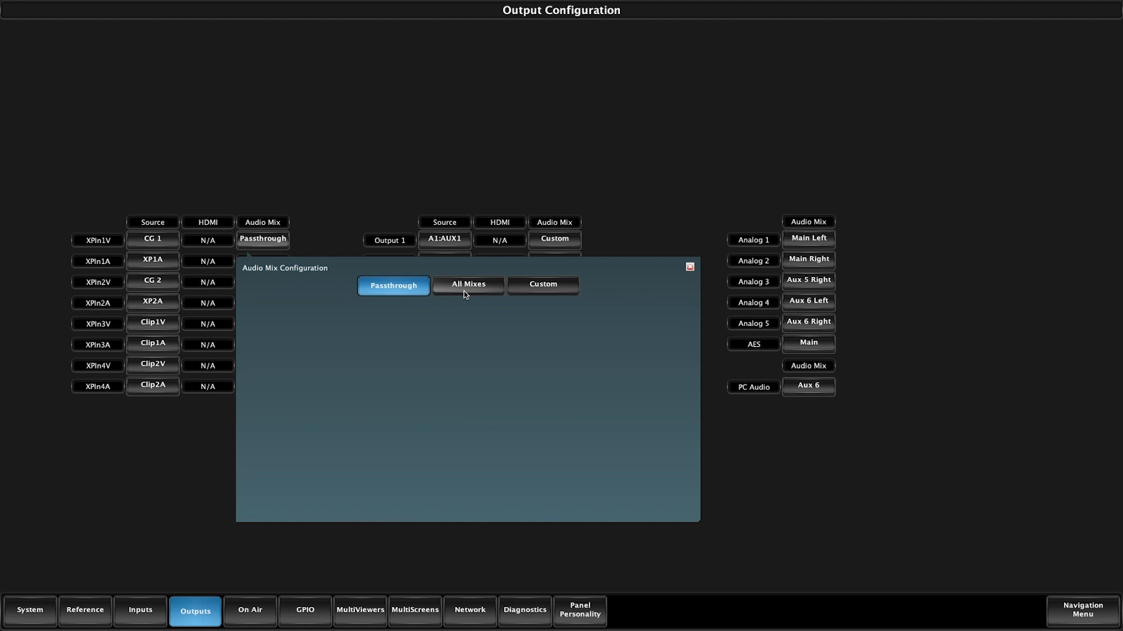
click(545, 290)
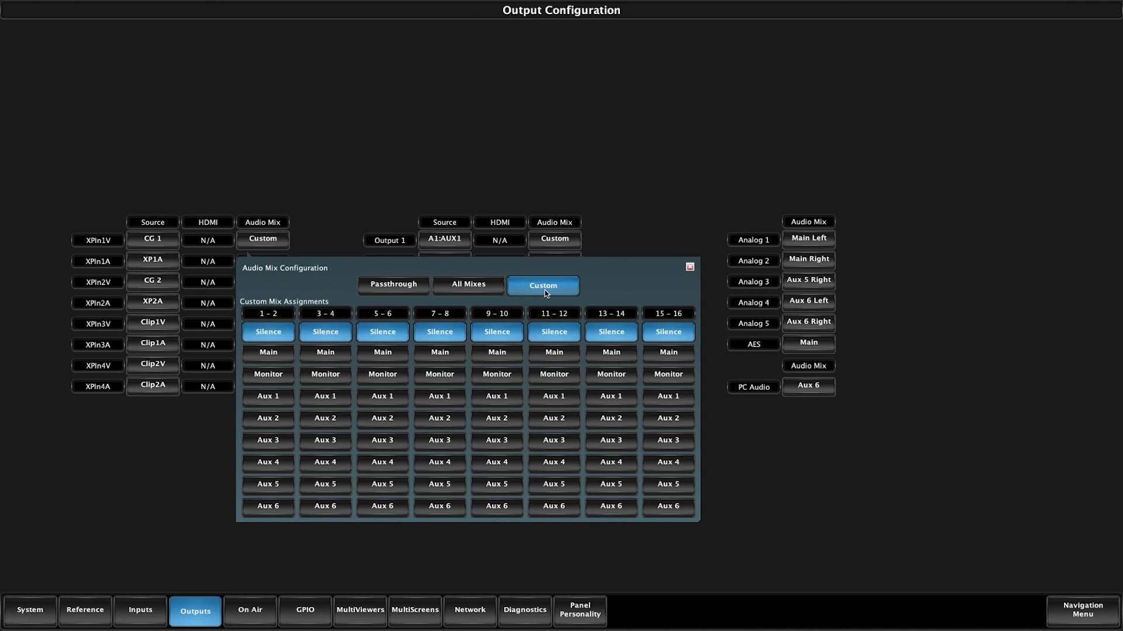
click(277, 356)
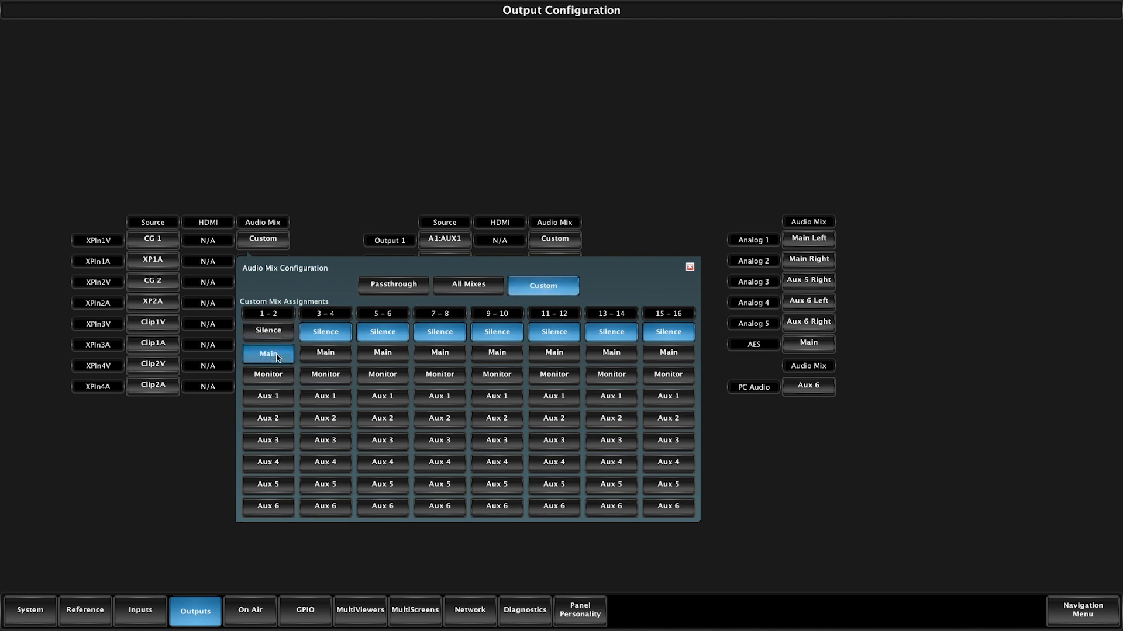
click(277, 381)
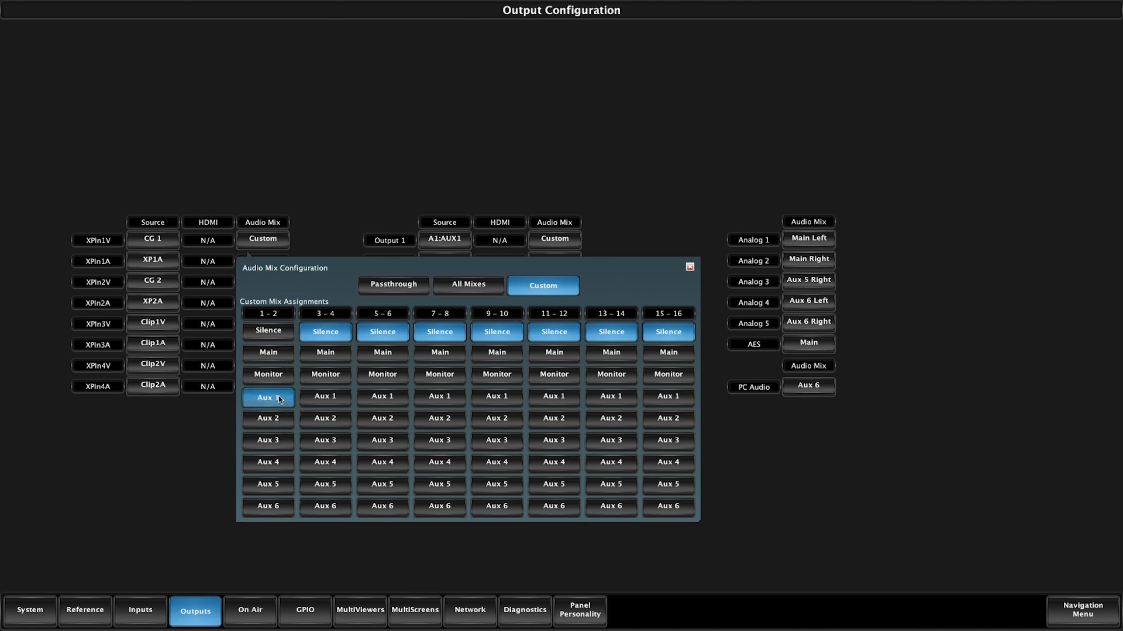
click(275, 357)
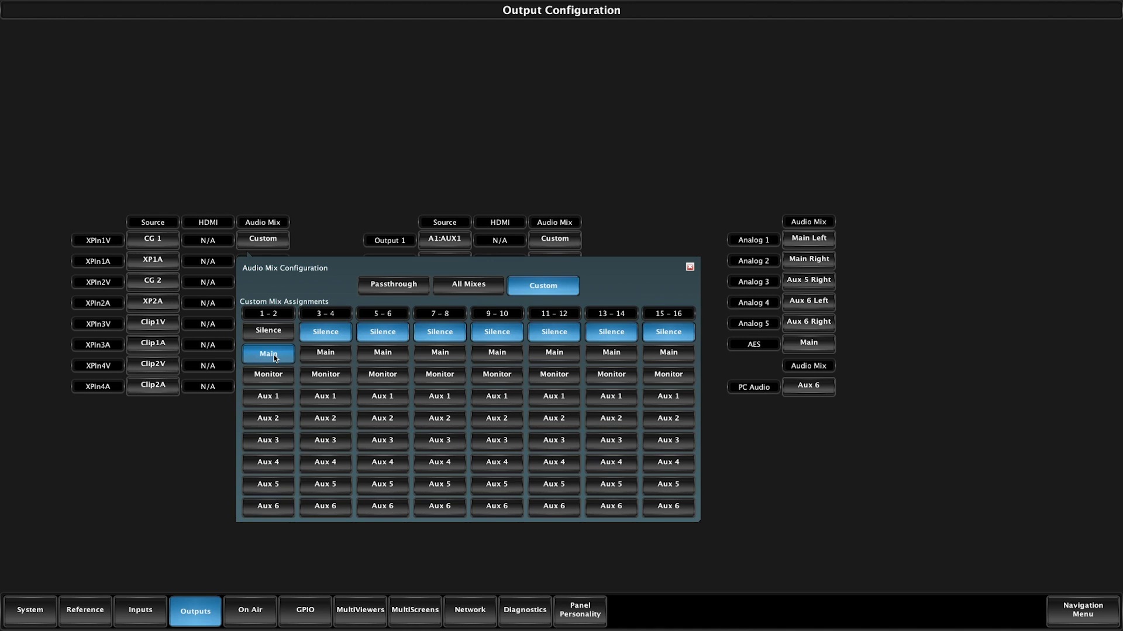
Assign Aux 1 through Aux 6 in order to XPIn1V channel pairs 3–4 through 13–14, and Main to channels 15–16.
click(337, 398)
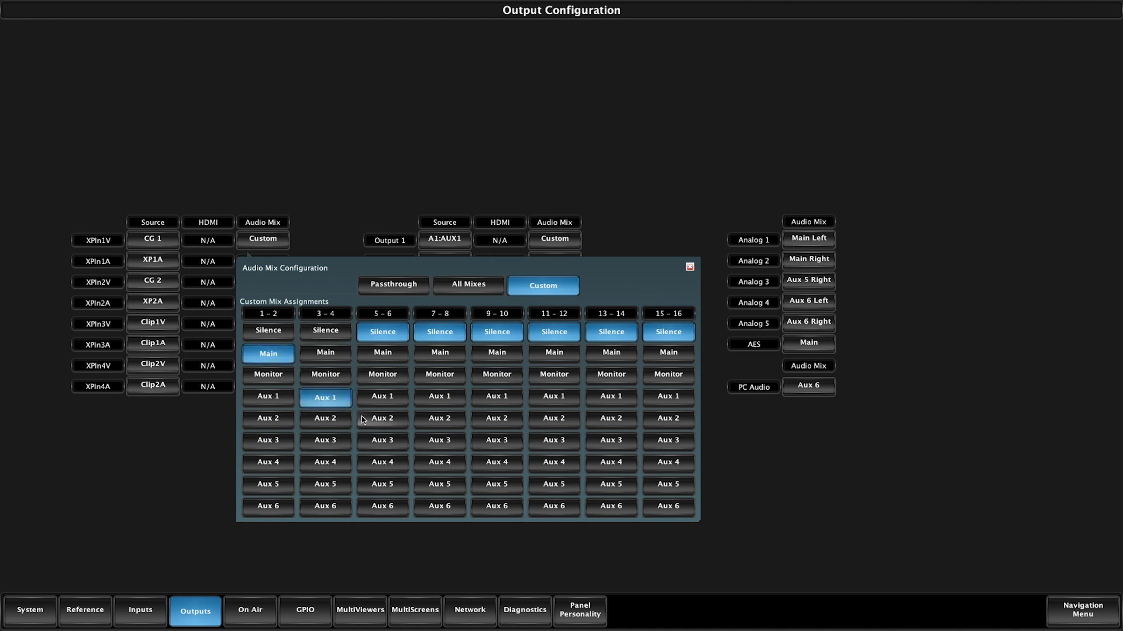
click(391, 422)
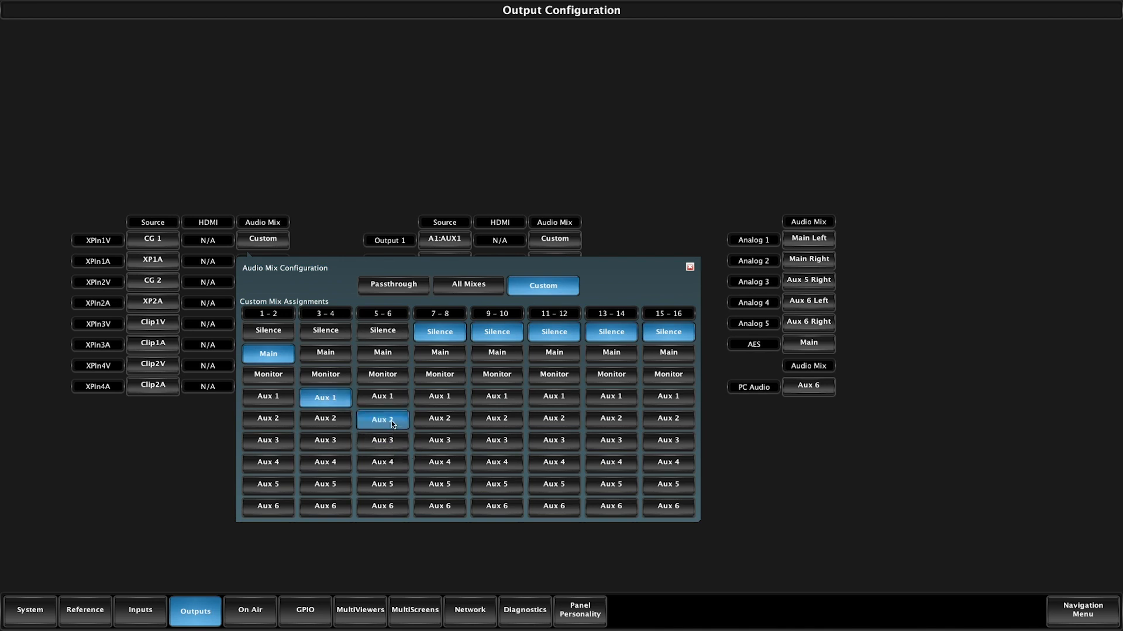
click(442, 445)
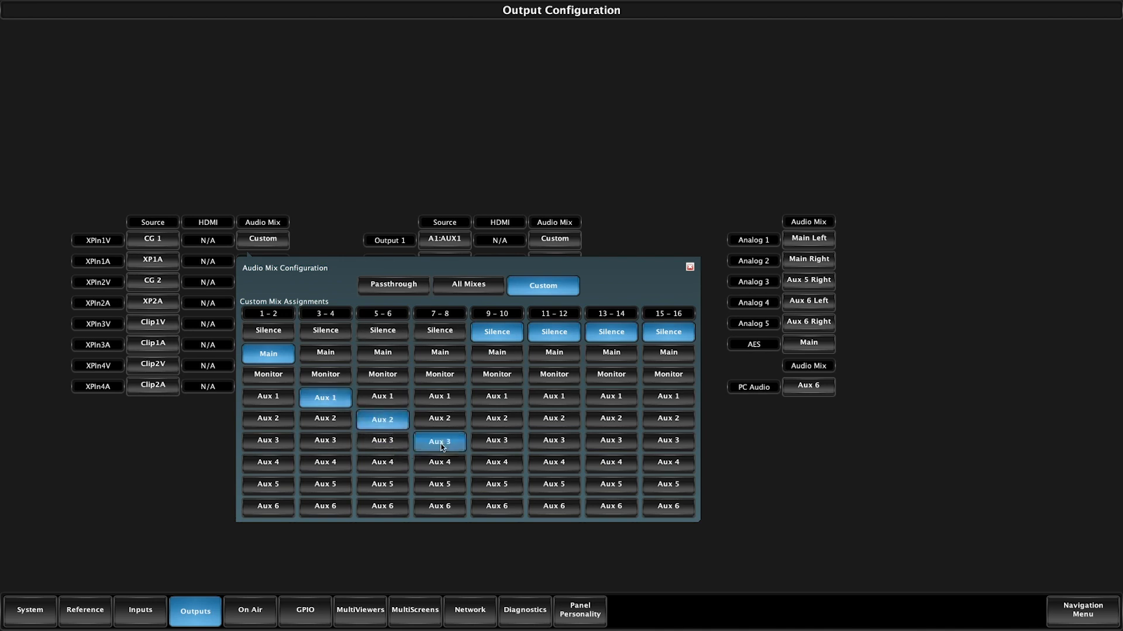
click(500, 465)
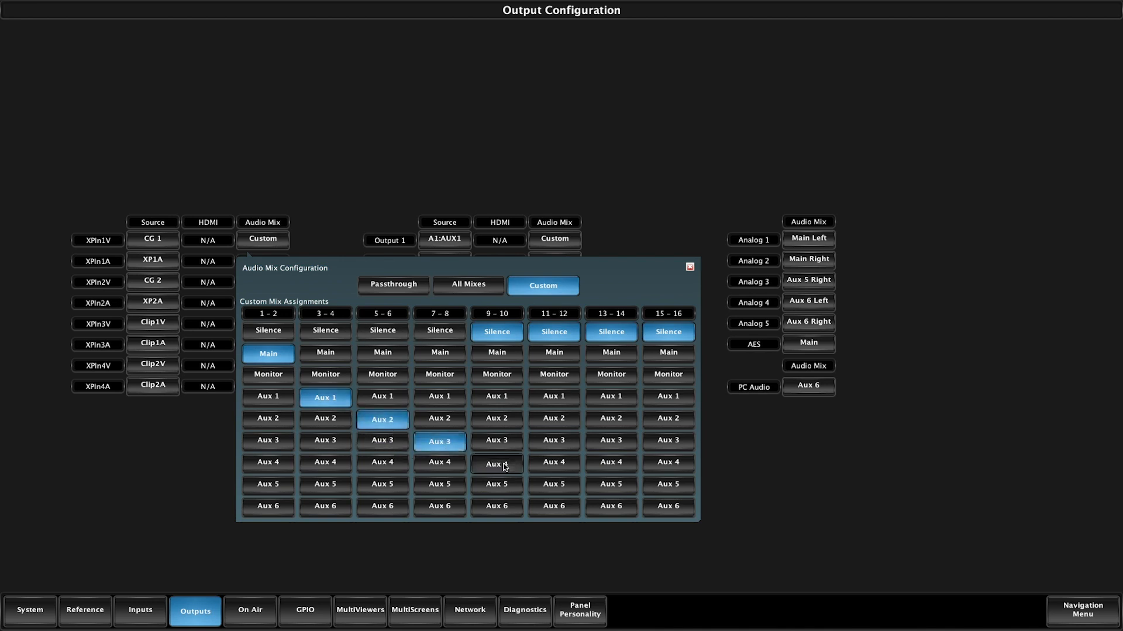
click(557, 487)
click(620, 508)
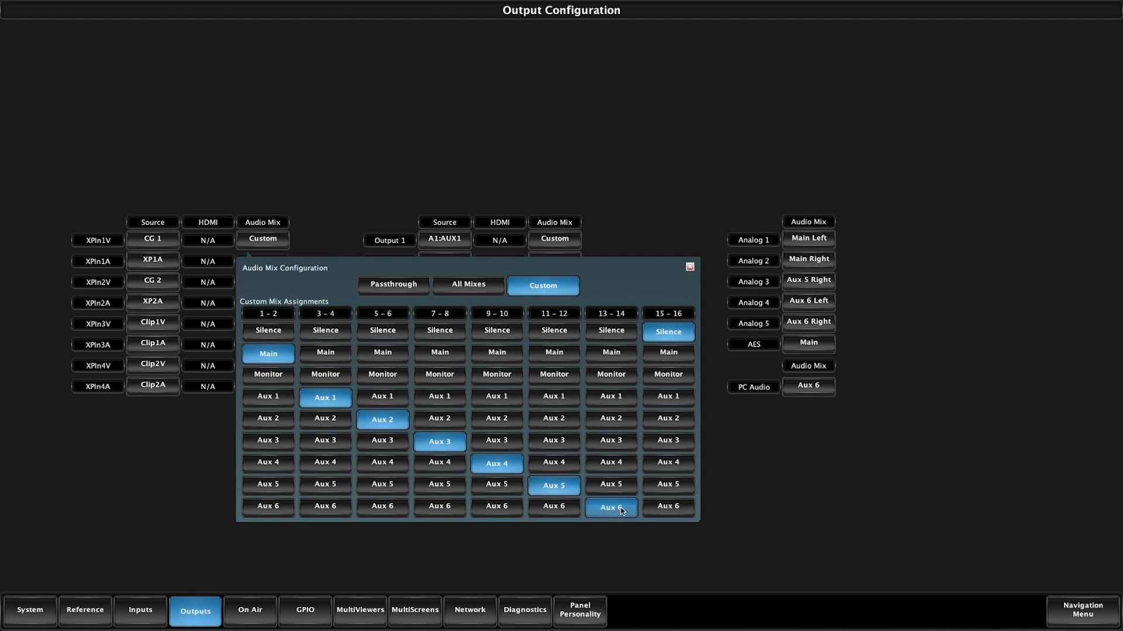
click(665, 353)
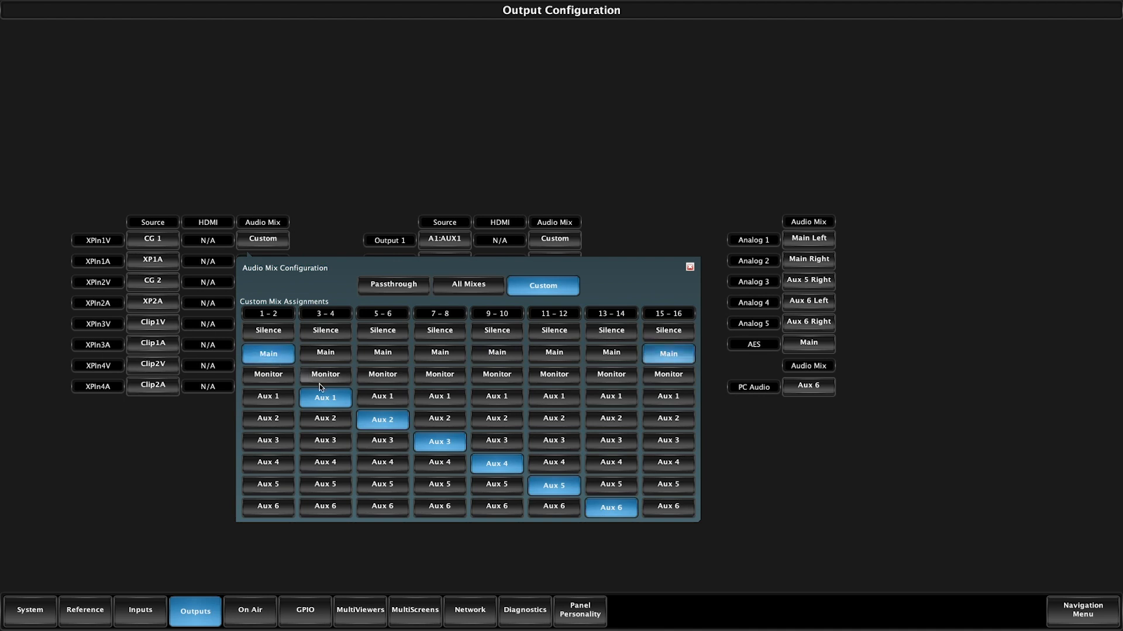
Reassign XPIn1V channels 1–2 to Aux 1, channels 3–4 to Aux 2 and channels 5–6 to Aux 3.
click(277, 397)
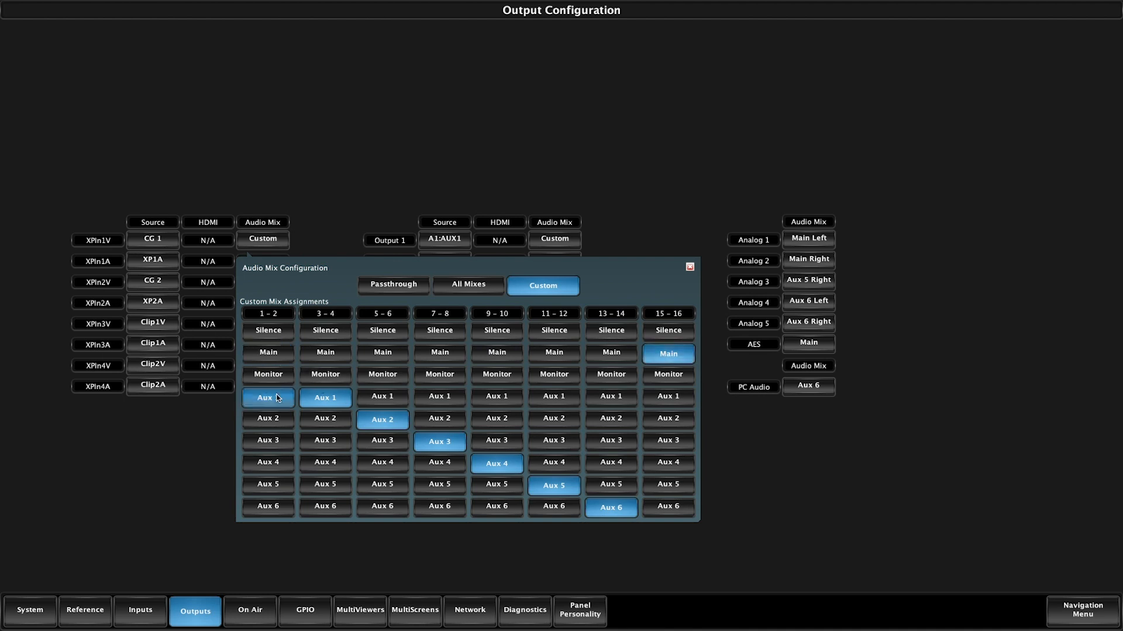
click(334, 421)
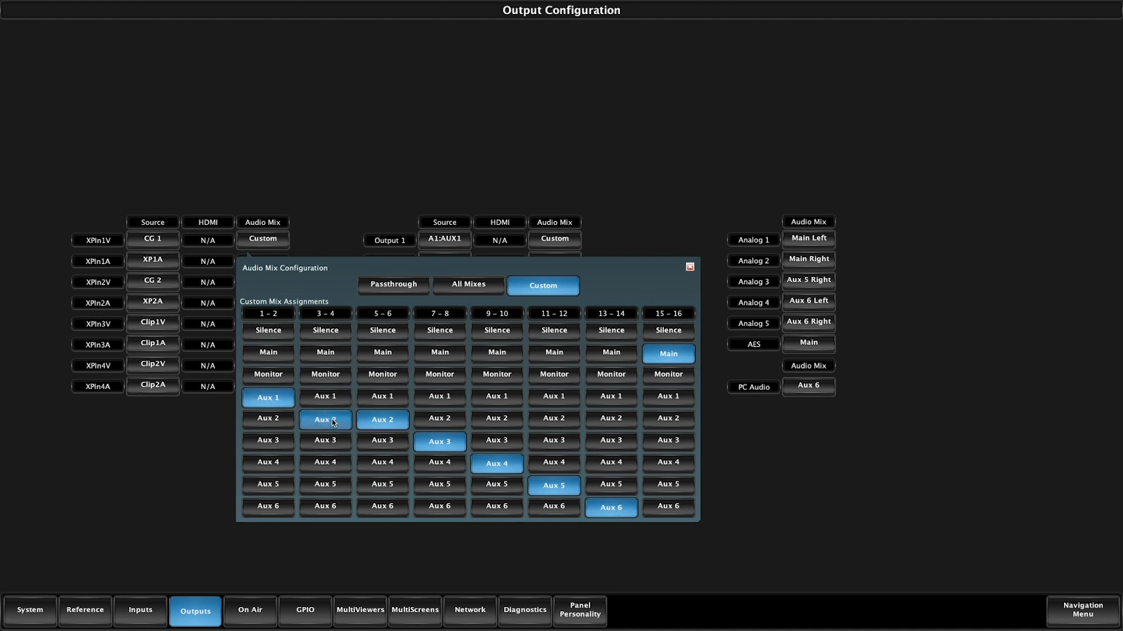
click(383, 441)
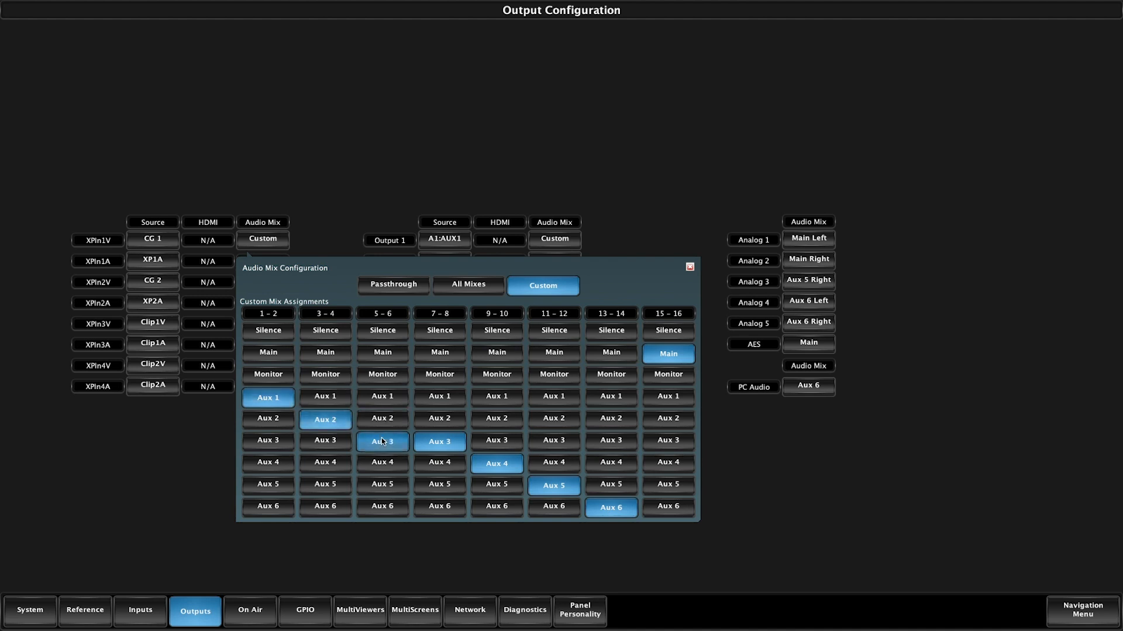
Set XPIn1V channel pairs 7–8 through 15–16 to Silence and close its audio mix configuration.
click(440, 331)
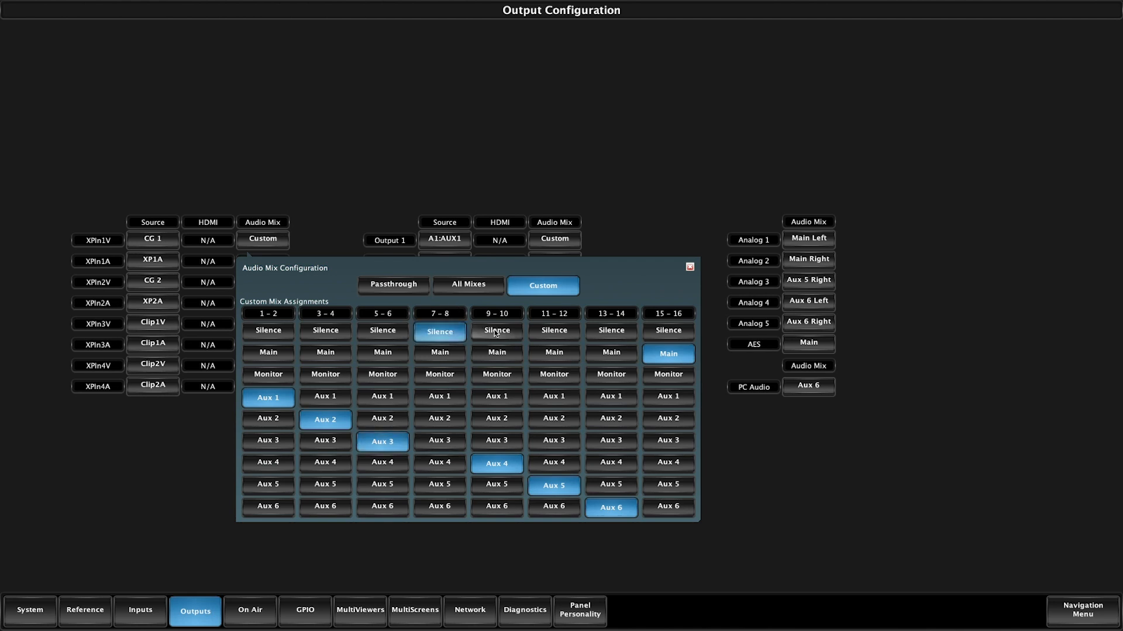
click(497, 331)
click(552, 331)
click(611, 331)
click(669, 332)
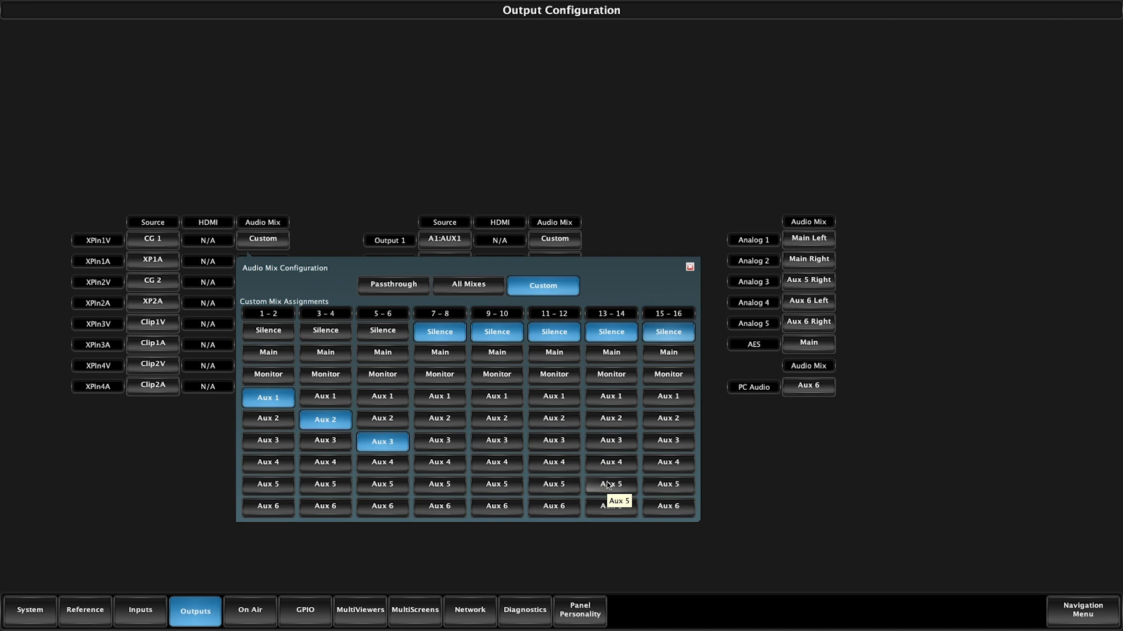
click(525, 164)
Inspect the custom audio mix assignments of Output 1 and Output 2, plus the Analog 3 audio mix.
click(559, 243)
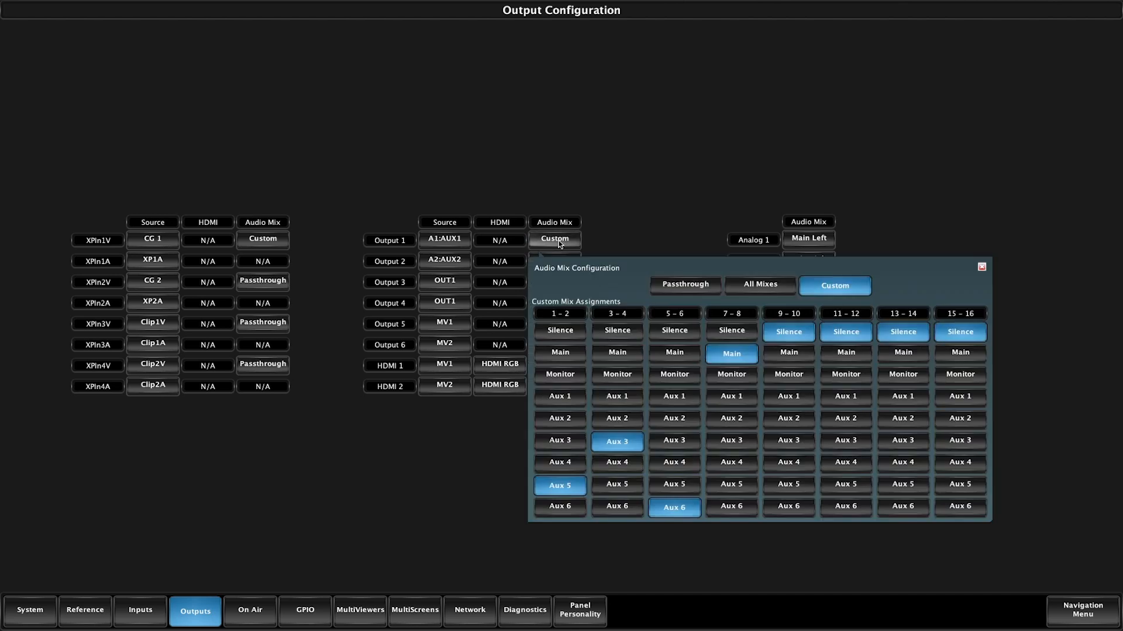
click(614, 230)
click(553, 260)
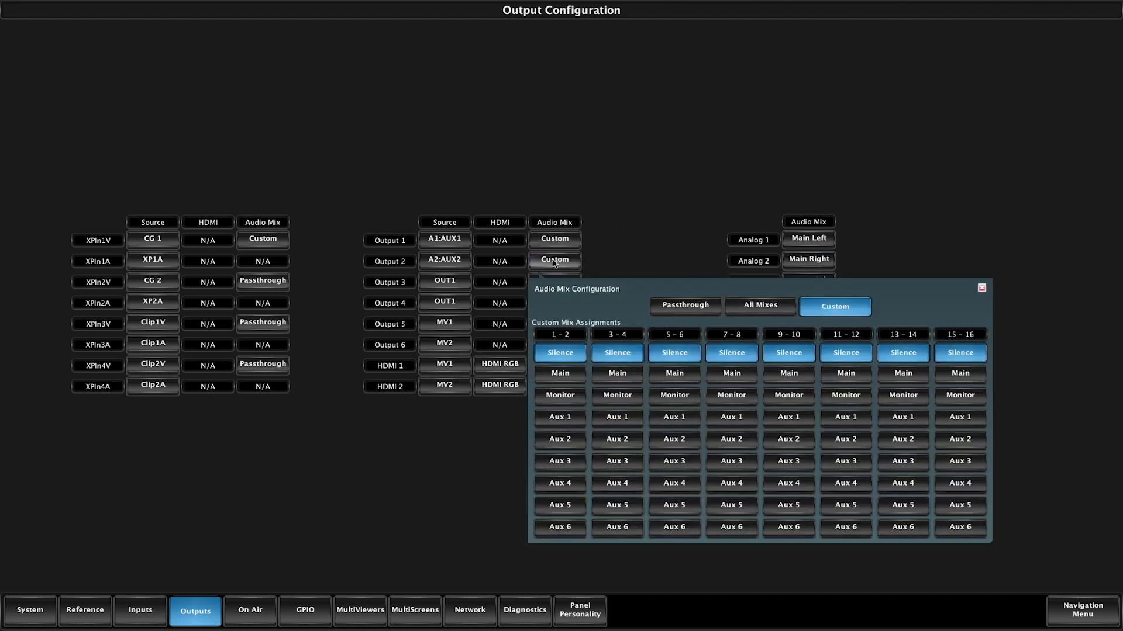
click(626, 226)
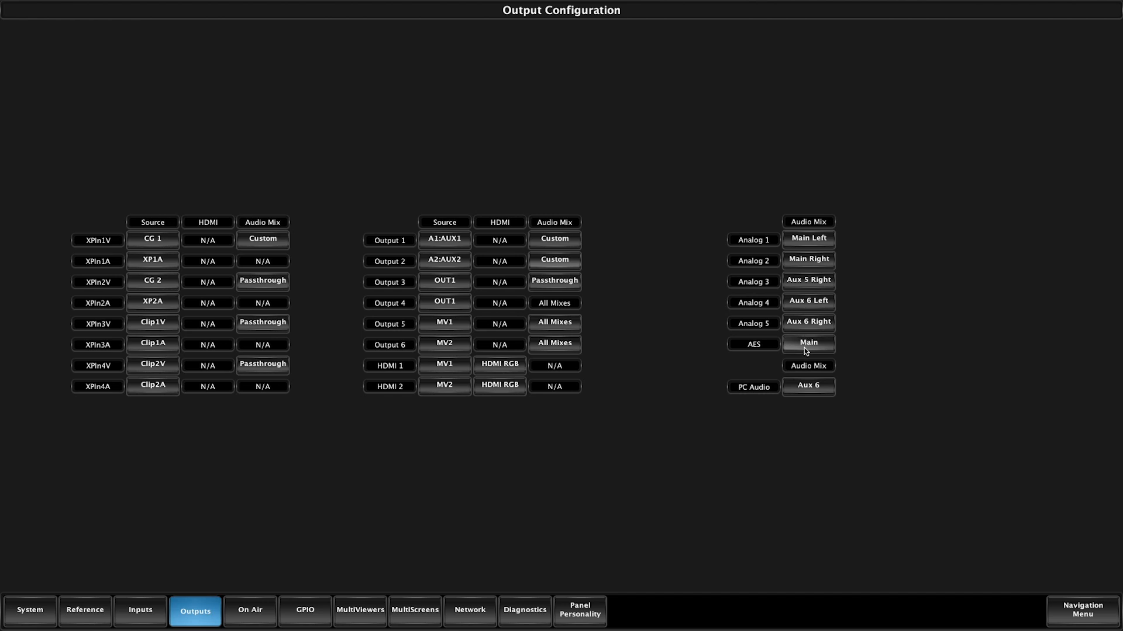
click(809, 280)
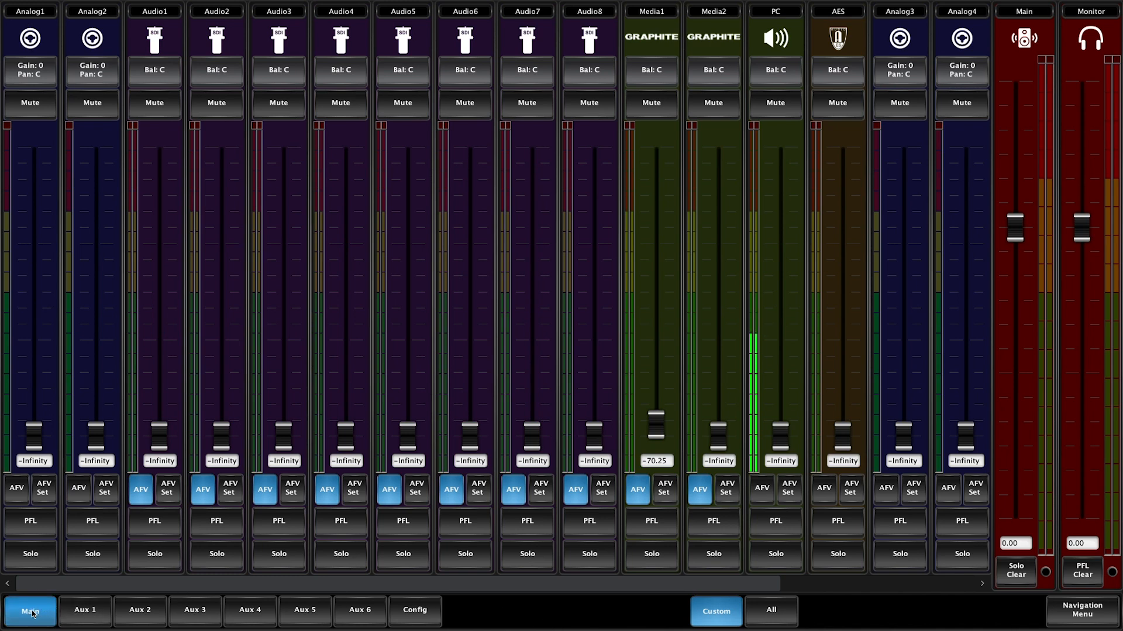
View the Aux 6 and Aux 1 faders in the audio mixer and return to the Main mix.
click(358, 611)
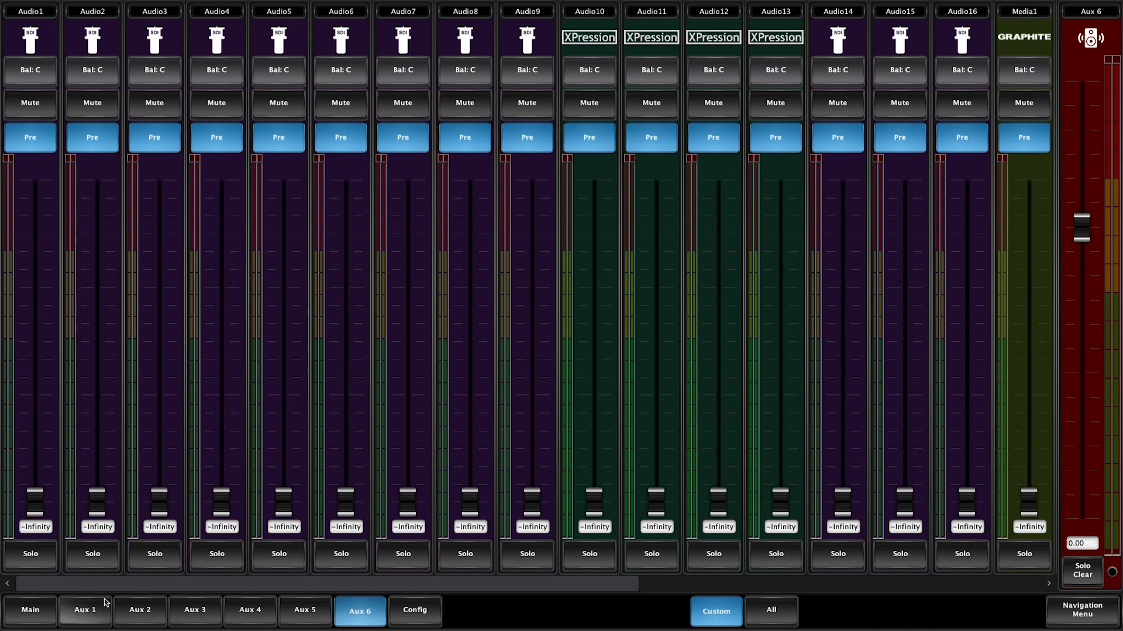
click(81, 612)
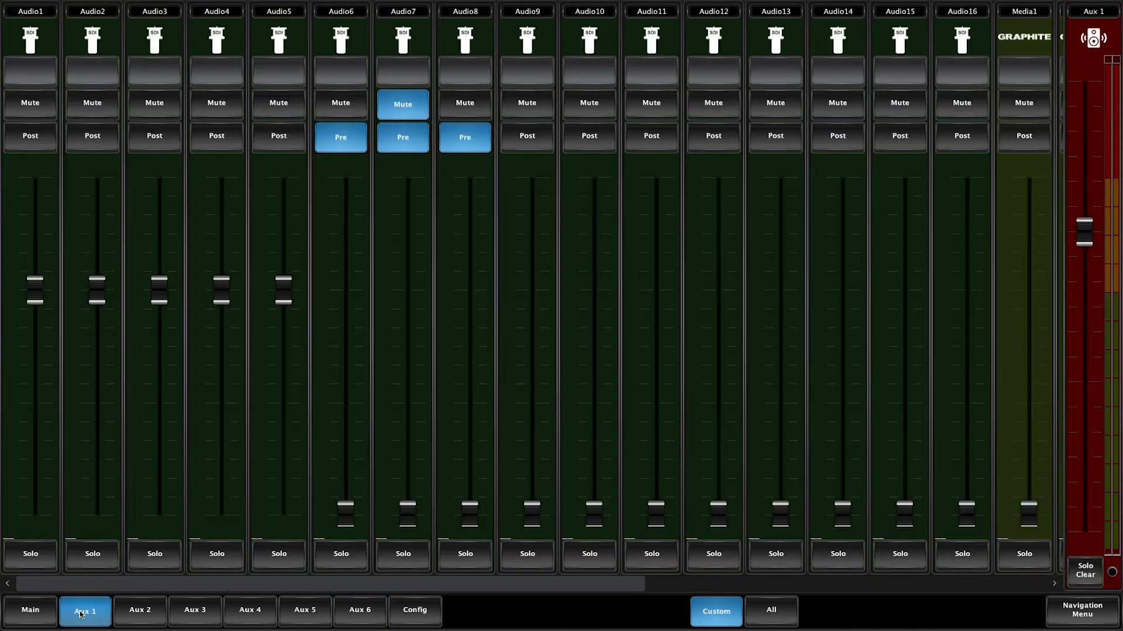
click(39, 610)
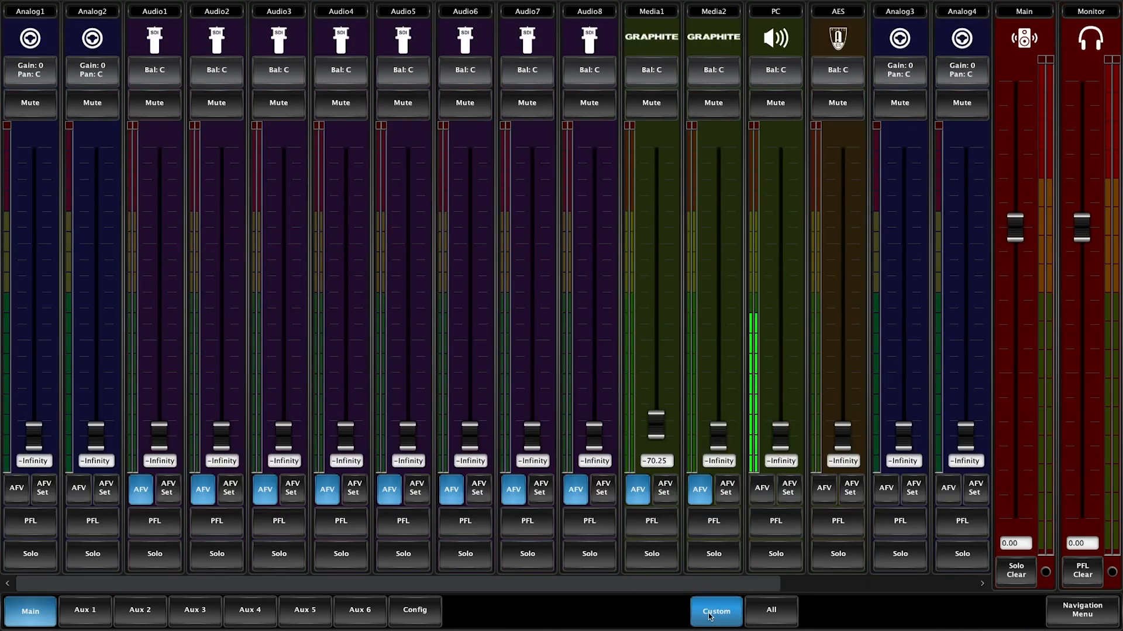
Compare the All and Custom fader views for the Main mix and the Aux 1 mix.
click(780, 617)
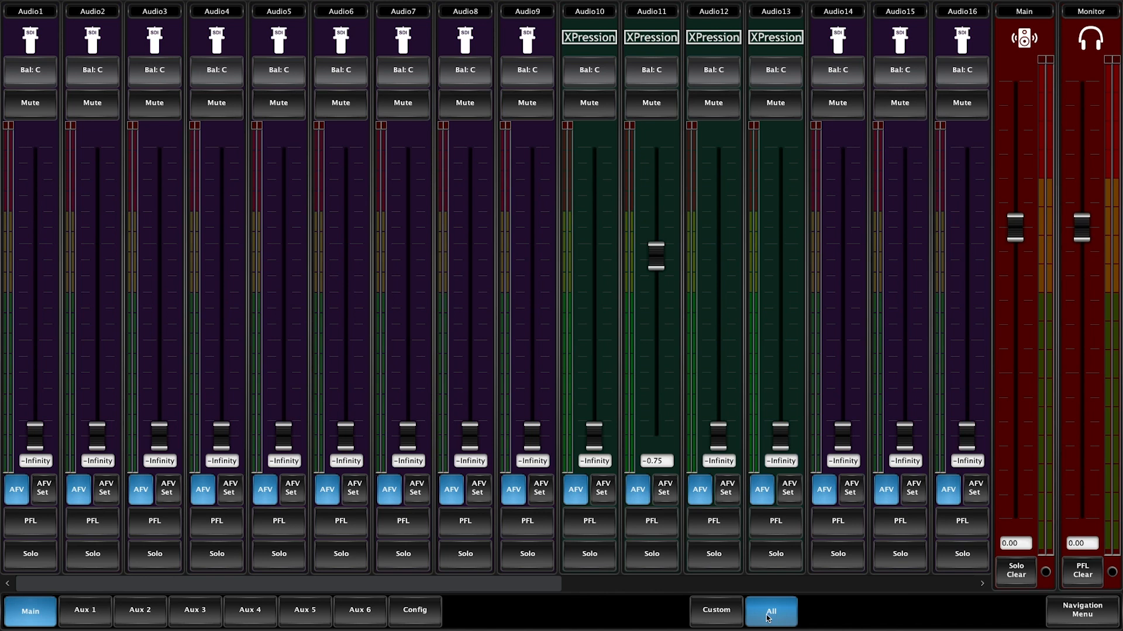
click(707, 614)
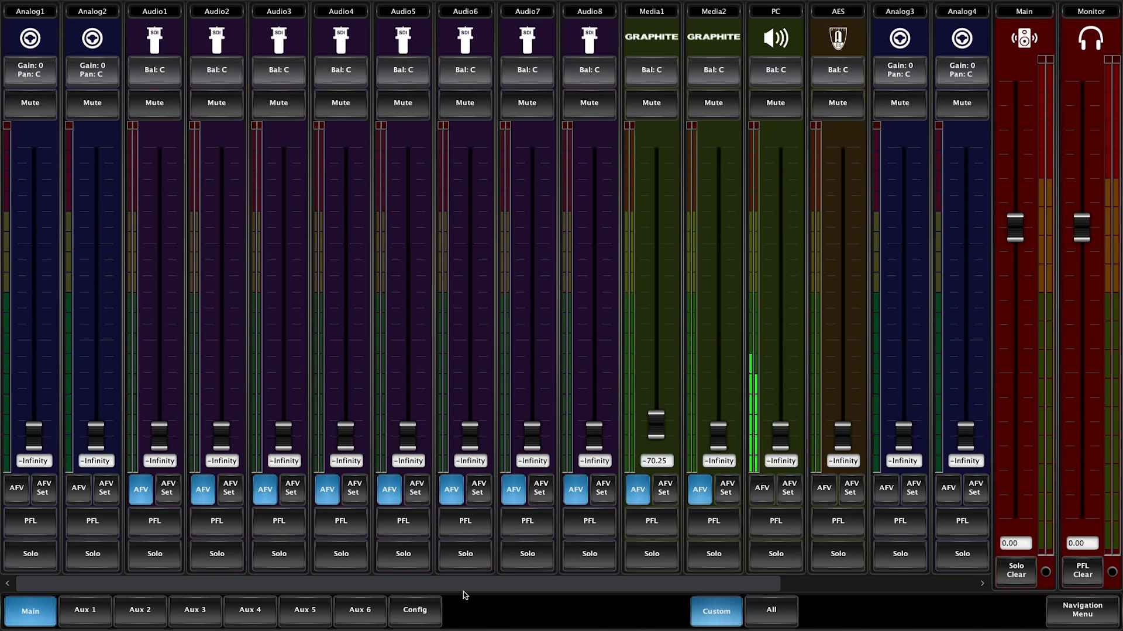
click(103, 622)
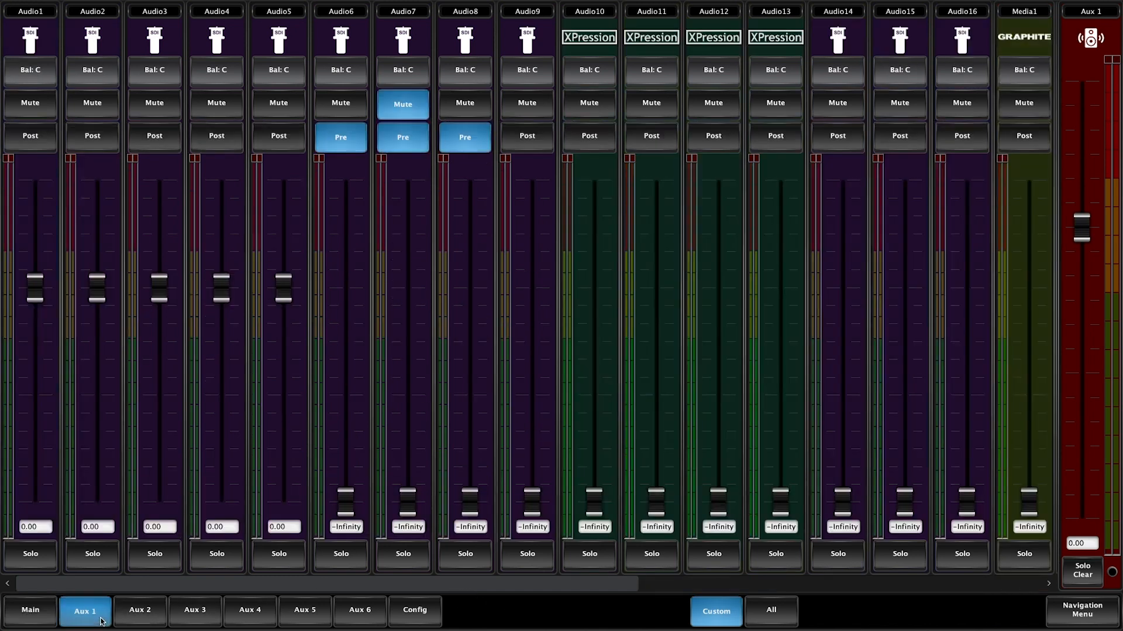
click(781, 615)
click(718, 612)
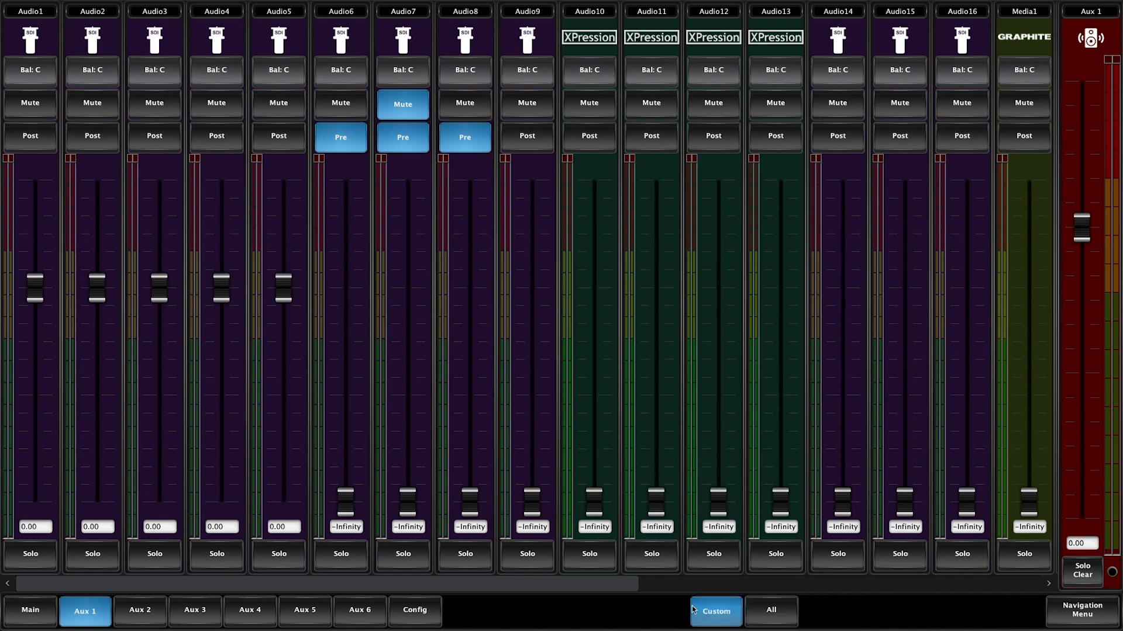
Return to the Main mix and open the mixer's fader and channel visibility configuration.
click(33, 610)
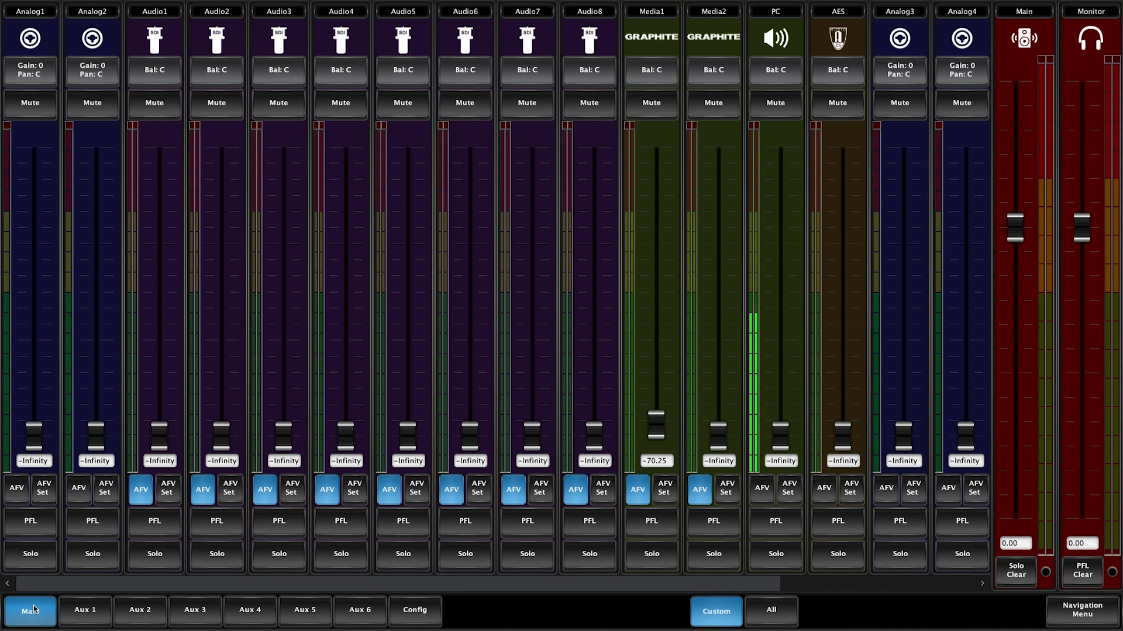
click(426, 618)
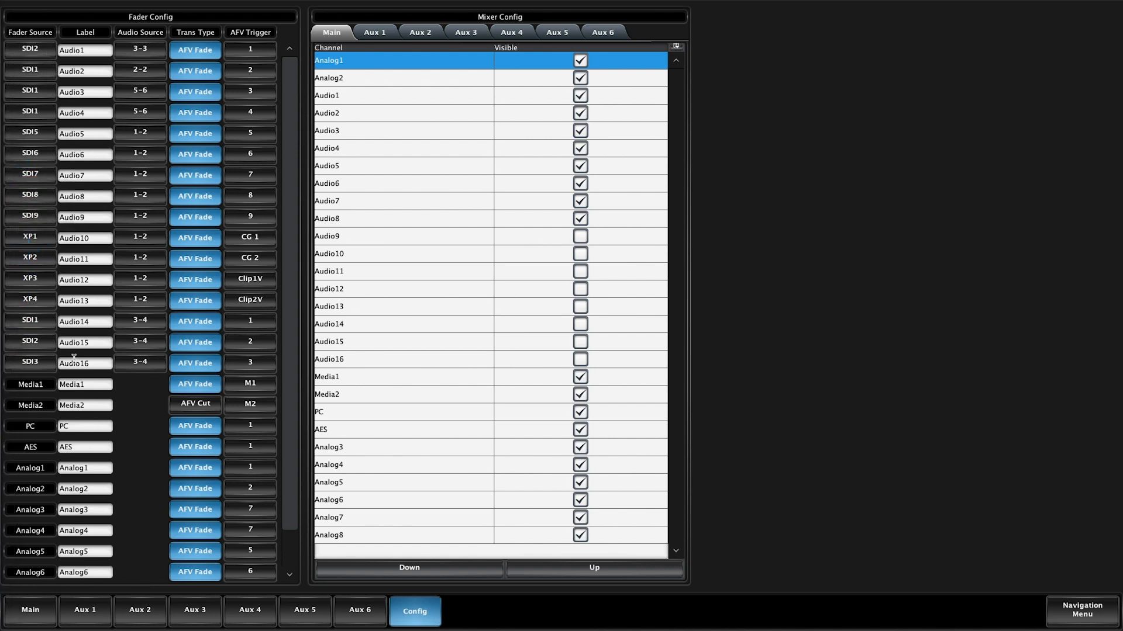
Set the Audio1 fader's source to SDI1 and label the fader Mic 1.
scroll(132, 424, down, 1)
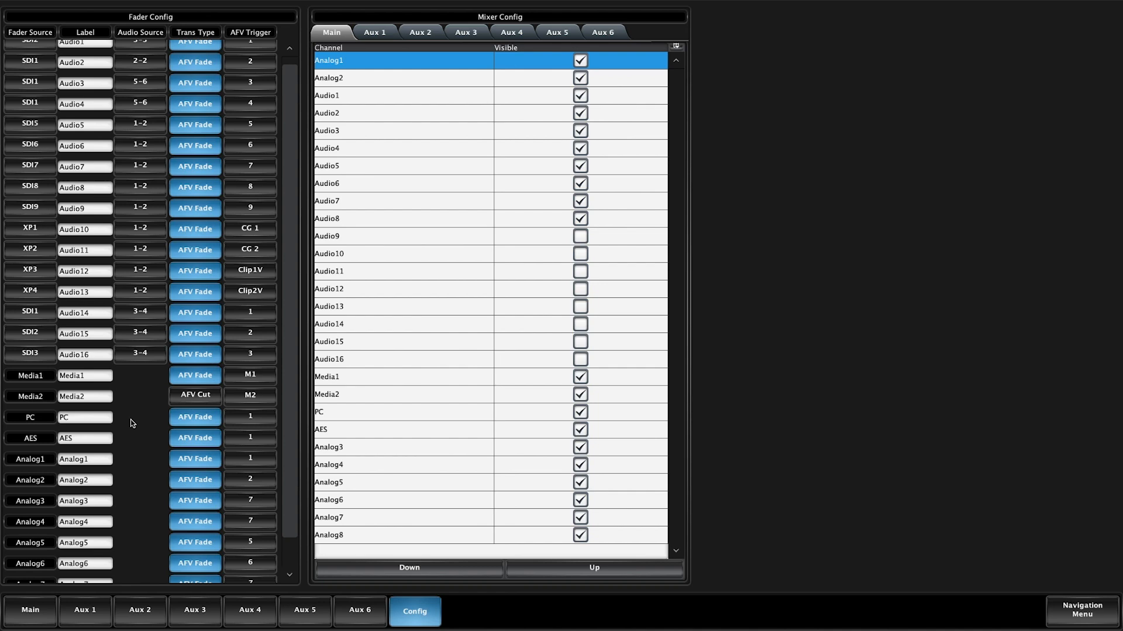
scroll(132, 423, down, 3)
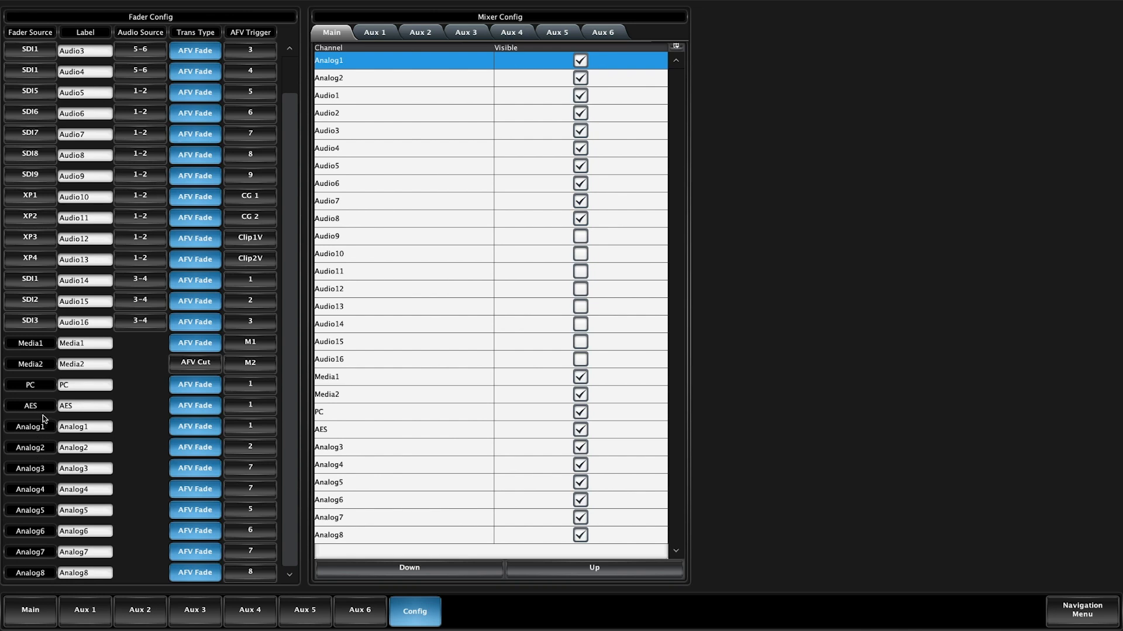
scroll(43, 416, up, 4)
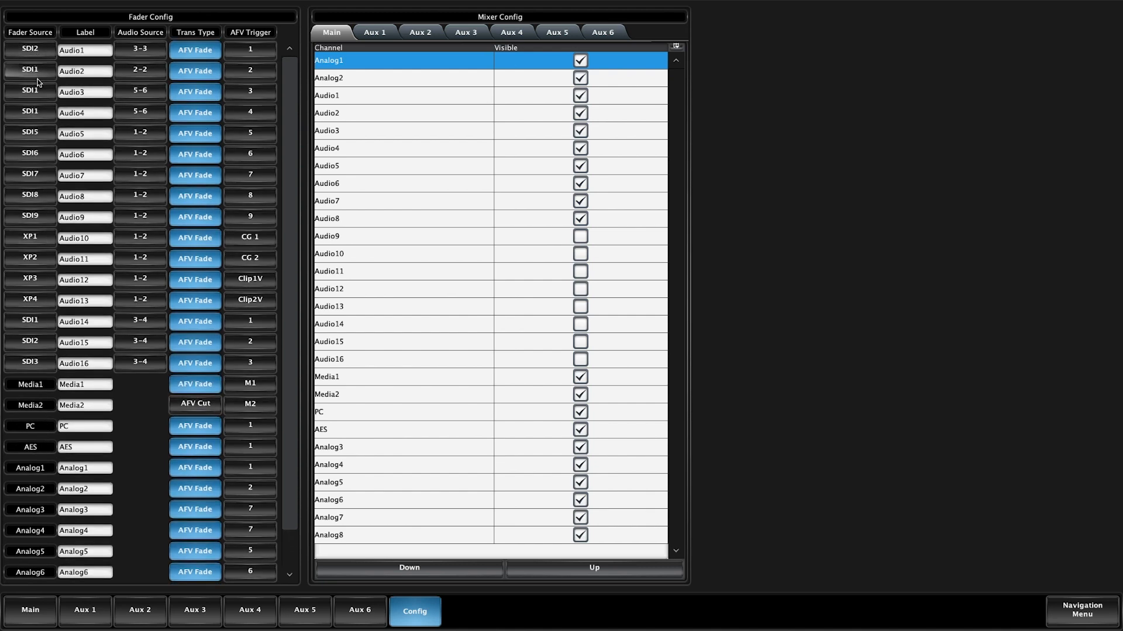
click(31, 50)
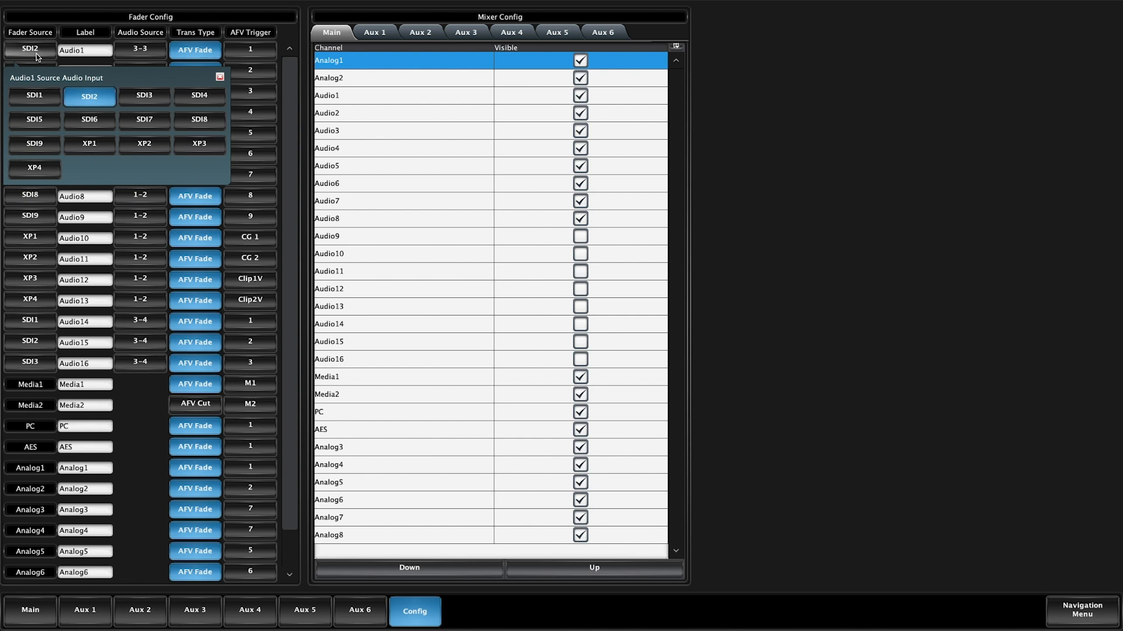
click(40, 95)
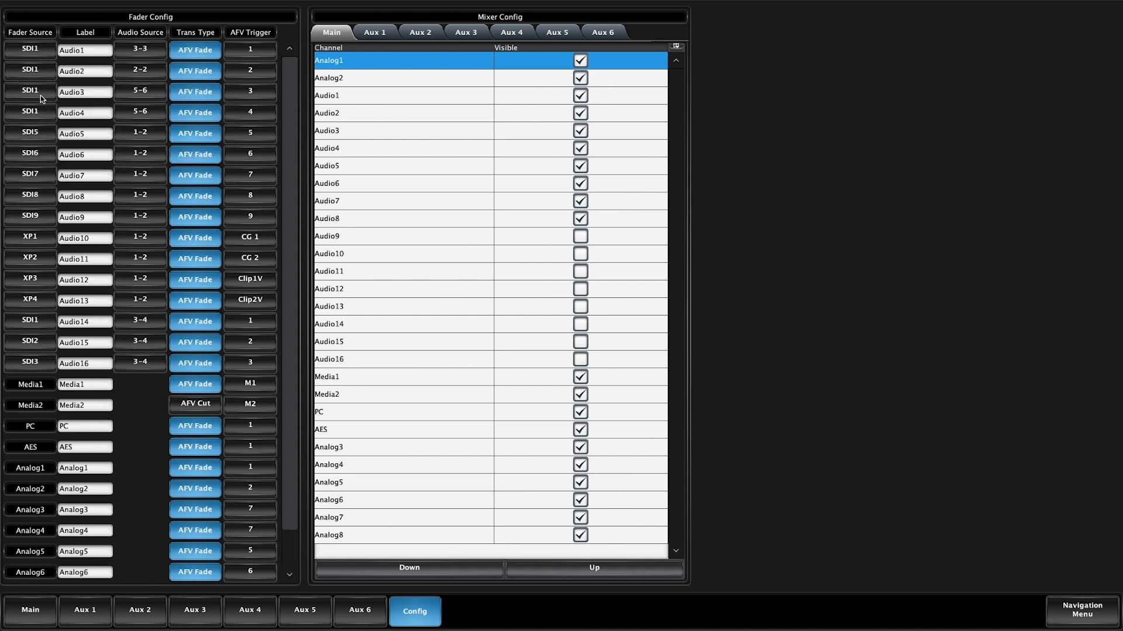
drag(87, 51, 59, 52)
text(Mic 1)
Try stereo pair 1-2 as Mic 1's audio source and settle on mono left 1-1.
click(141, 50)
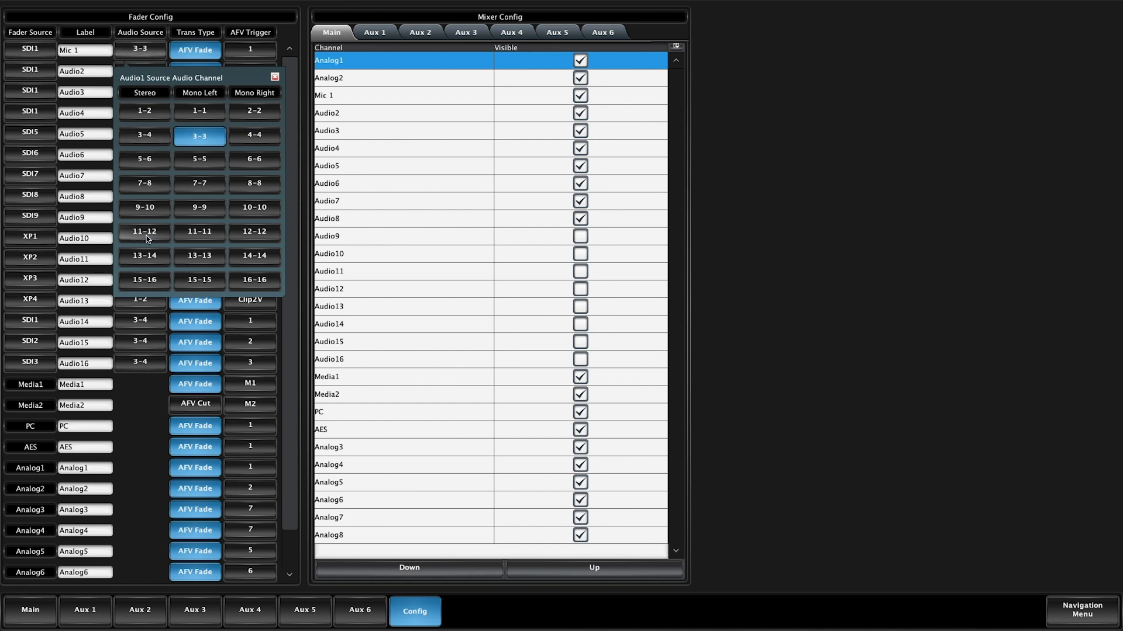
click(145, 115)
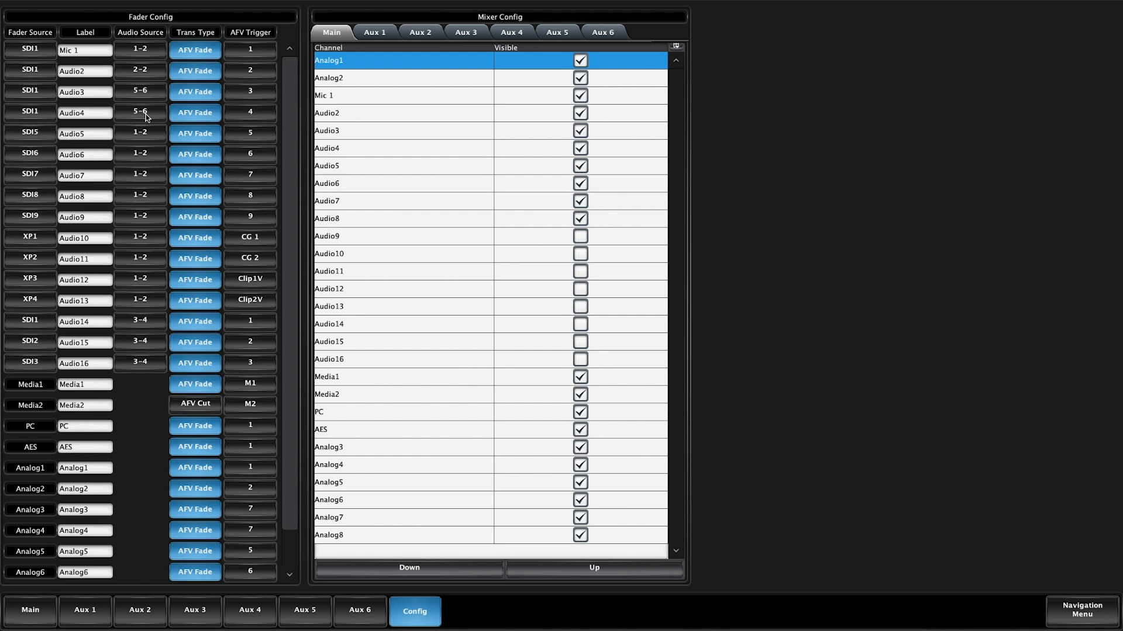
click(149, 53)
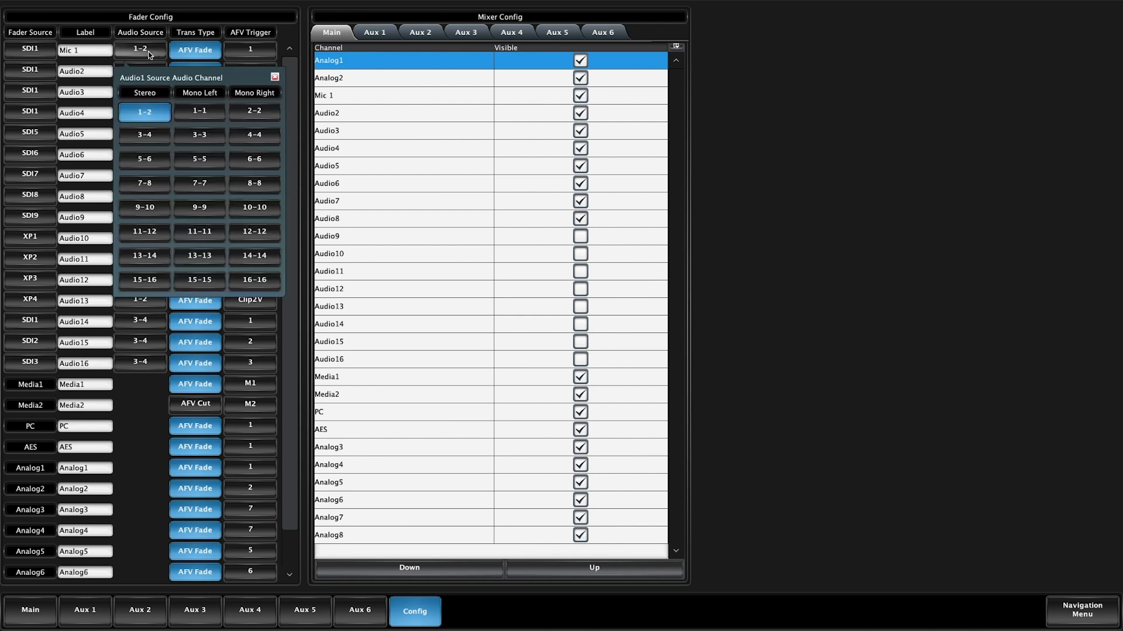
click(198, 111)
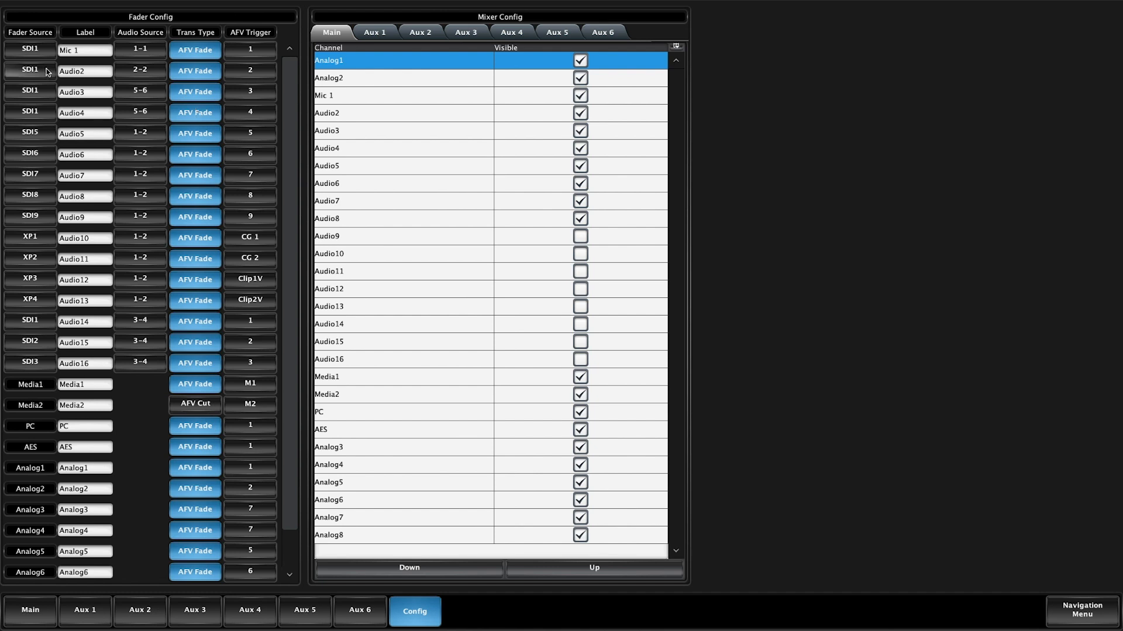
Label the Audio2 fader Mic 2 and keep it on SDI1 with mono right 2-2 as its audio source.
click(103, 72)
key(BackSpace)
key(BackSpace)
key(BackSpace)
key(BackSpace)
key(BackSpace)
key(BackSpace)
text(Mic 2)
click(30, 69)
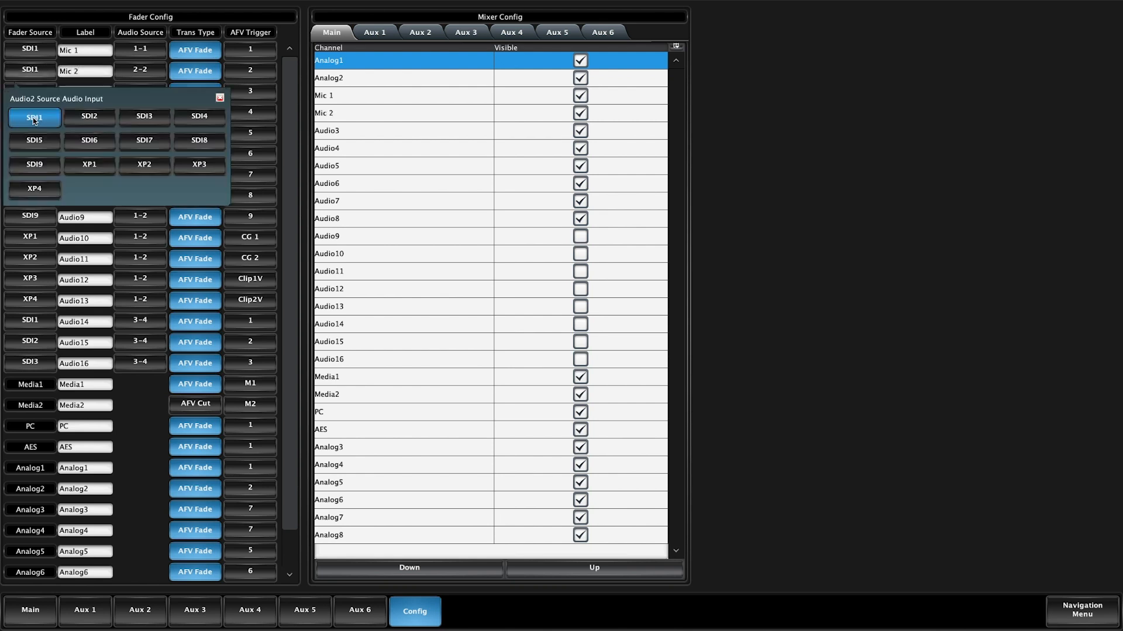
click(141, 74)
click(254, 133)
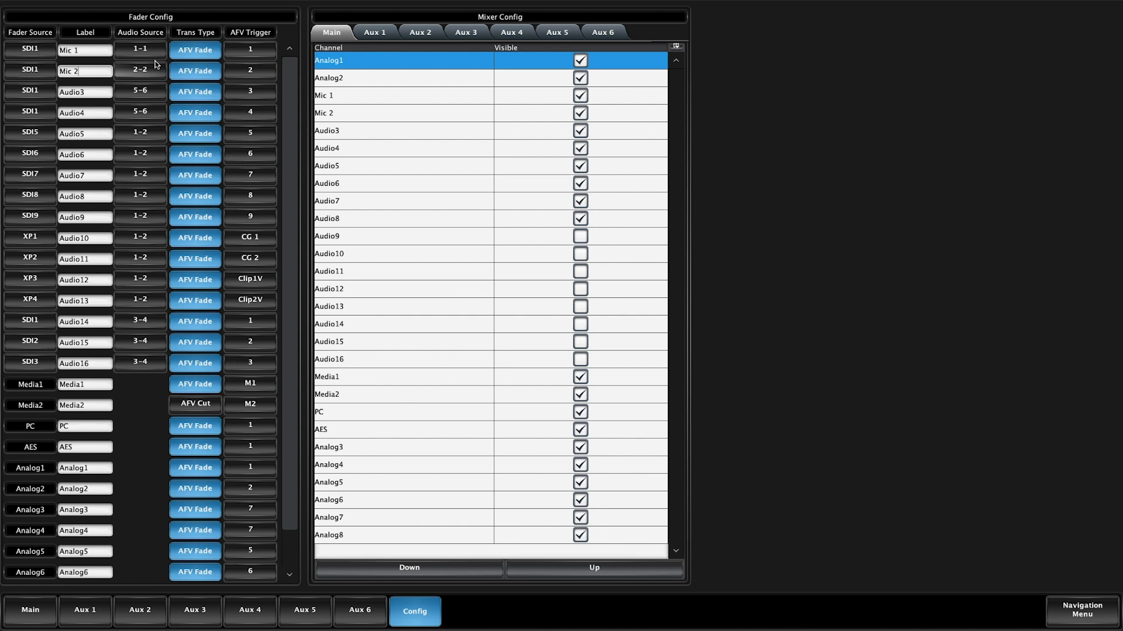
Switch Mic 1's transition type to AFV Cut and back to AFV Fade.
click(194, 51)
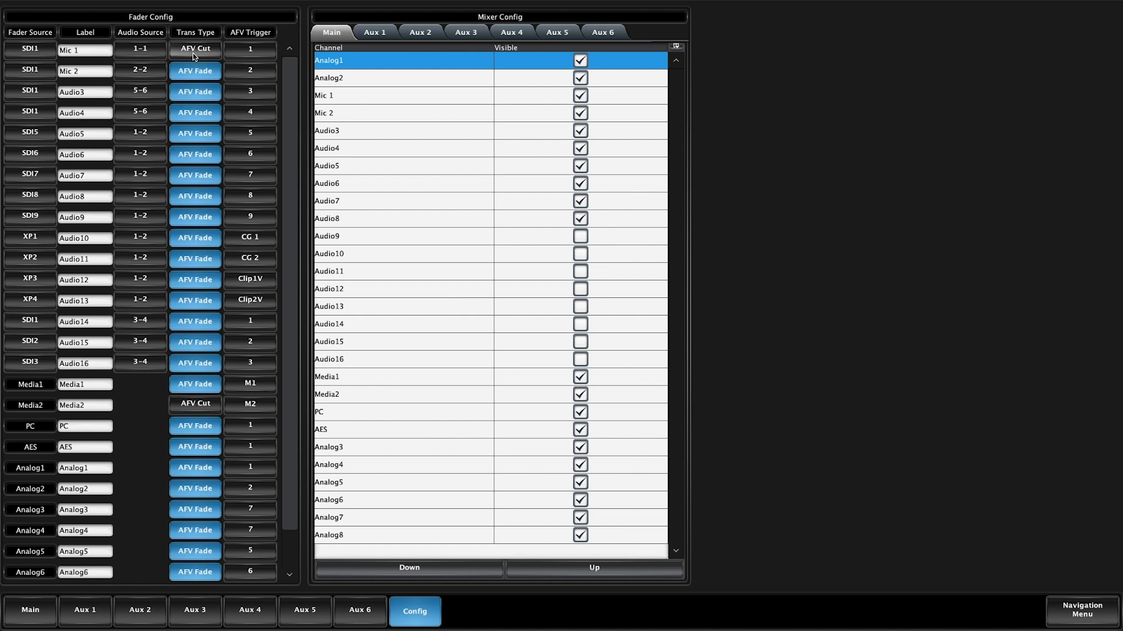
click(194, 53)
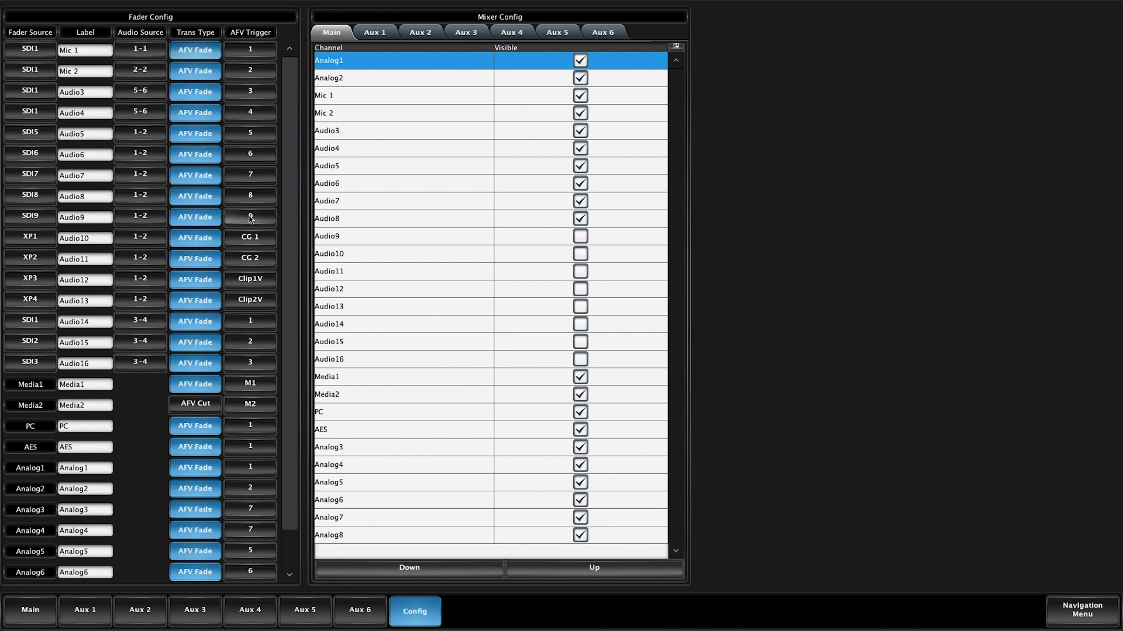
Examine the available AFV triggers for the Mic 1 and Analog1 faders without changing them.
click(252, 50)
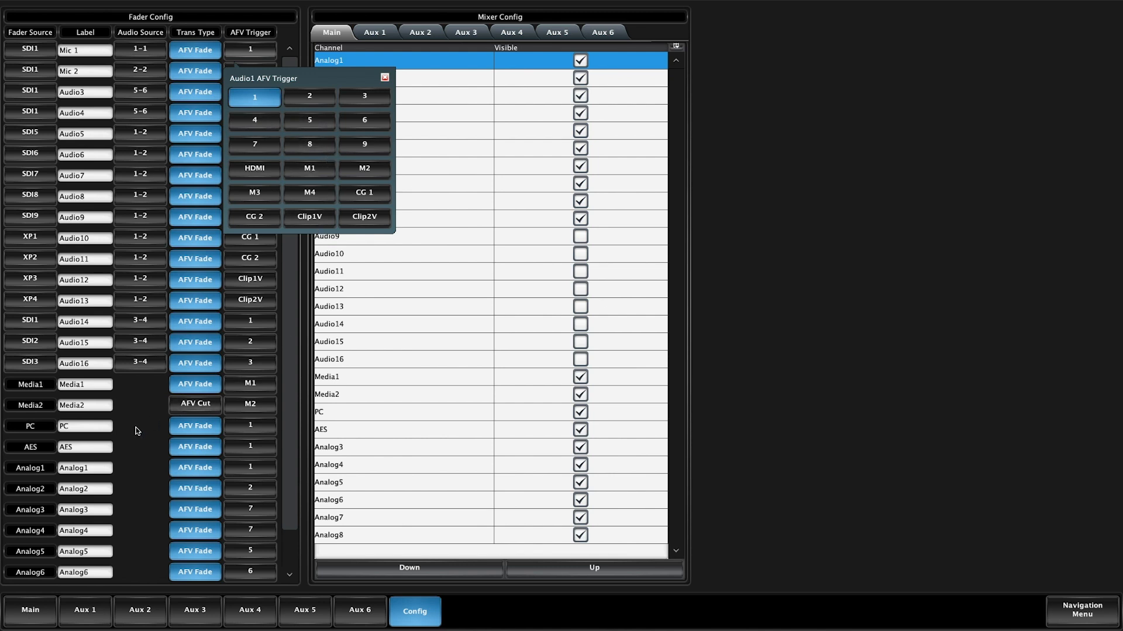
click(250, 474)
click(252, 476)
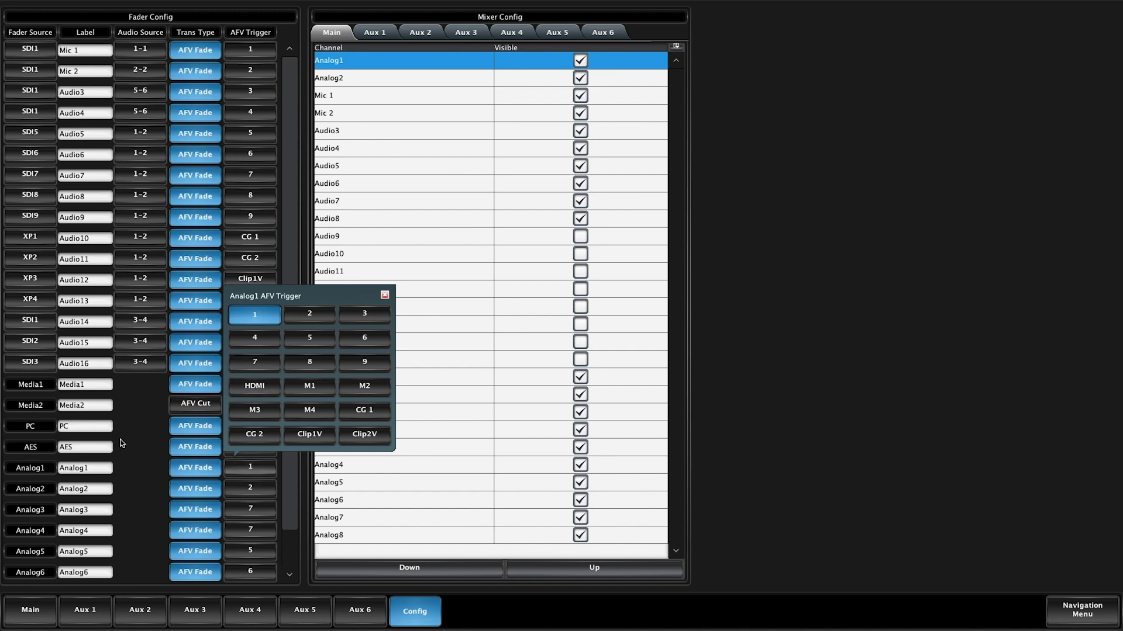
click(157, 469)
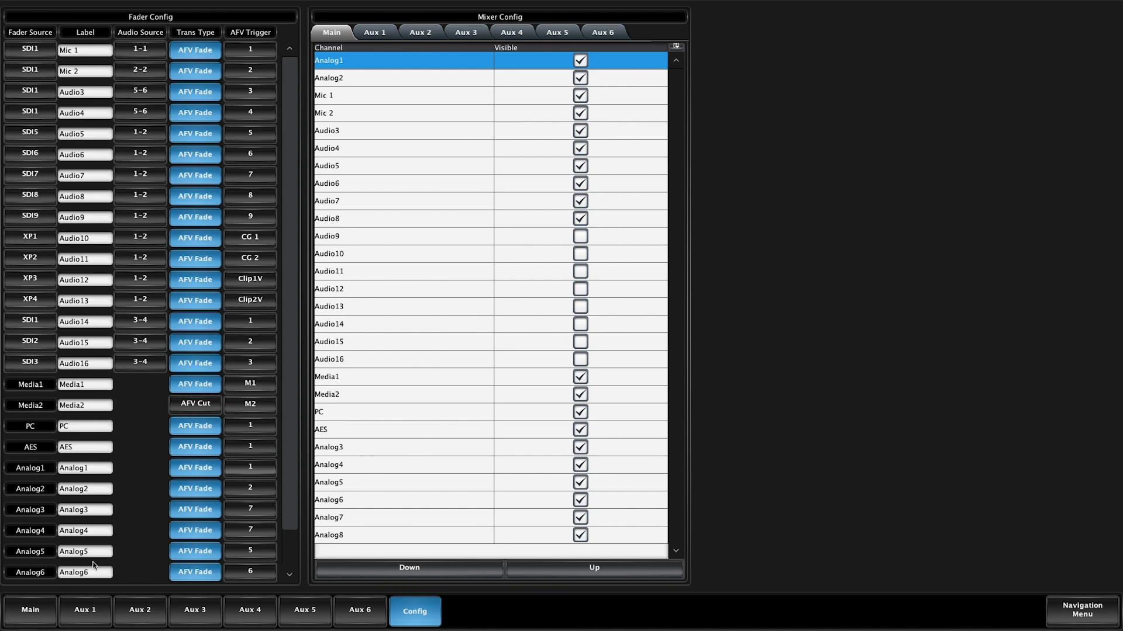
Turn off AFV on the Mic 1, Mic 2 and Audio3 faders of the Main mix.
click(33, 619)
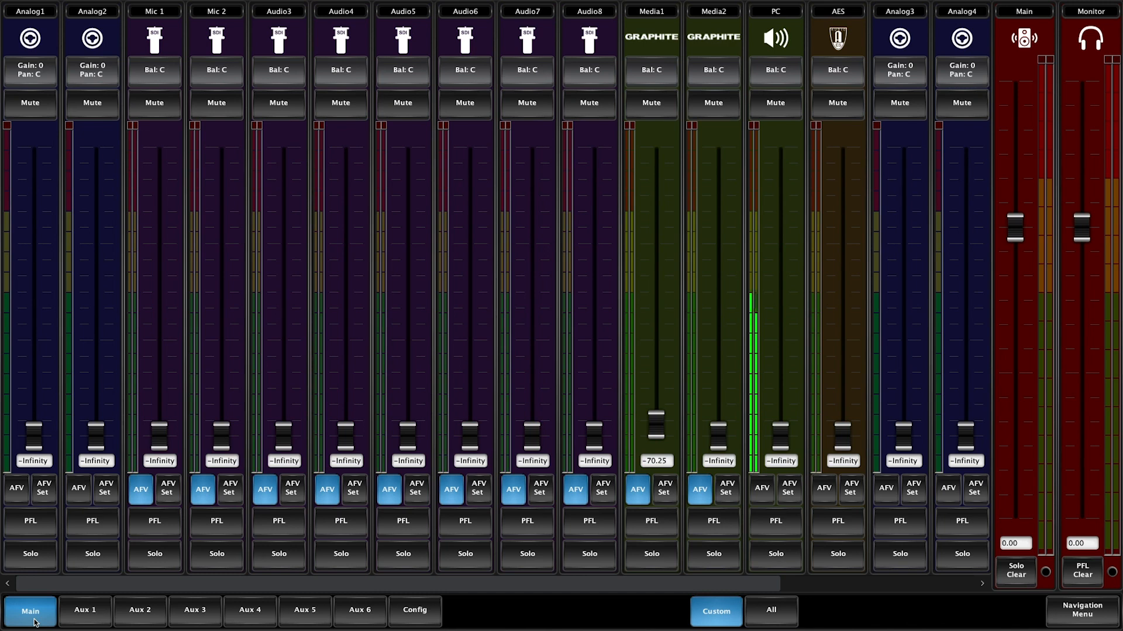
click(140, 491)
click(203, 489)
click(266, 489)
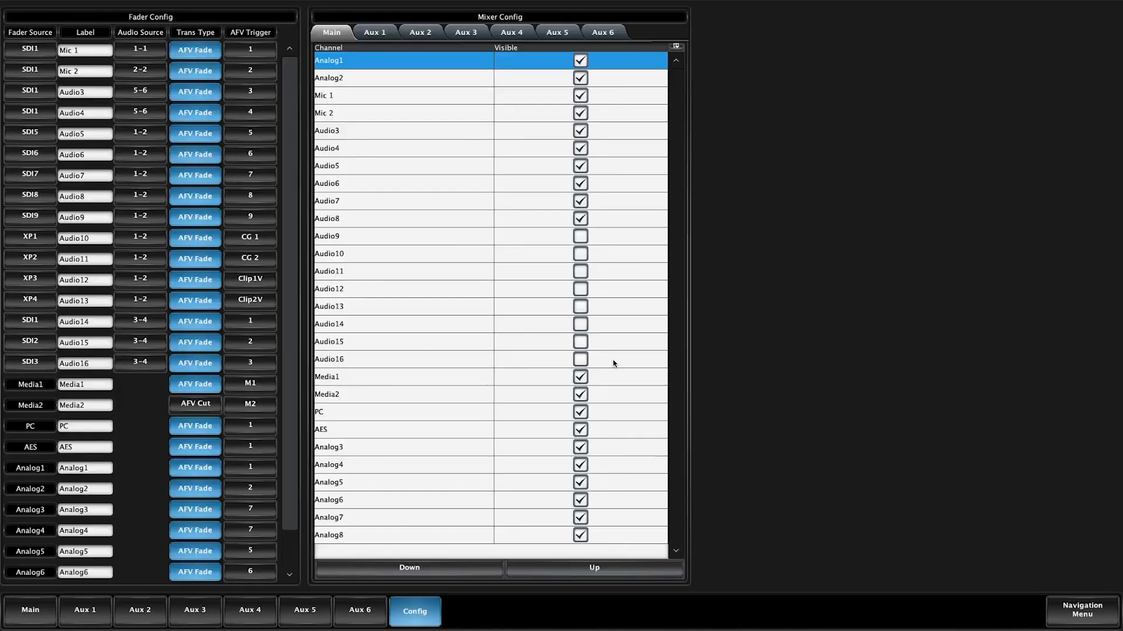
View the channel visibility lists of Aux 1 through Aux 4 in the mixer configuration and return to the Main list.
click(372, 36)
click(420, 34)
click(462, 37)
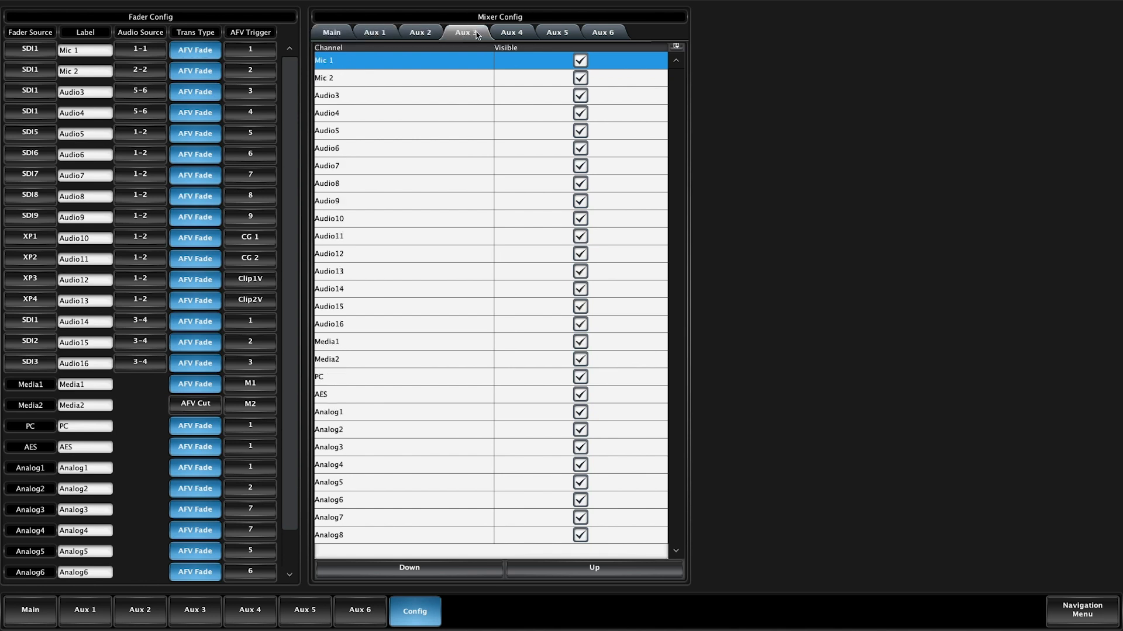
click(514, 35)
click(340, 34)
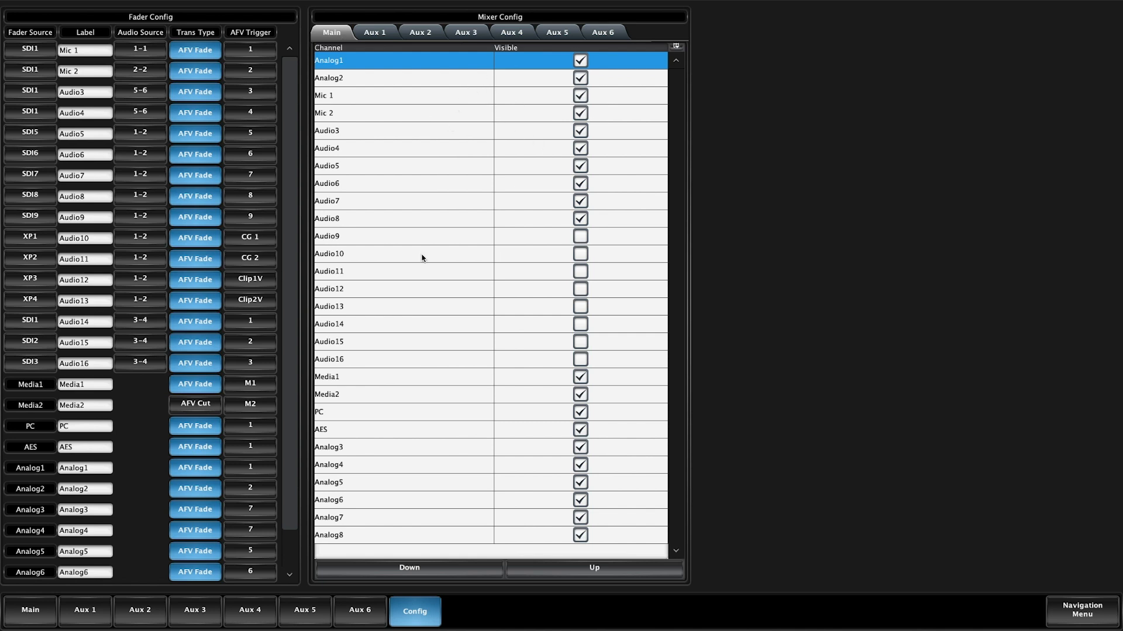
Hide the Mic 1 and Mic 2 channels in the Main mix configuration and make both visible again.
click(580, 96)
click(581, 115)
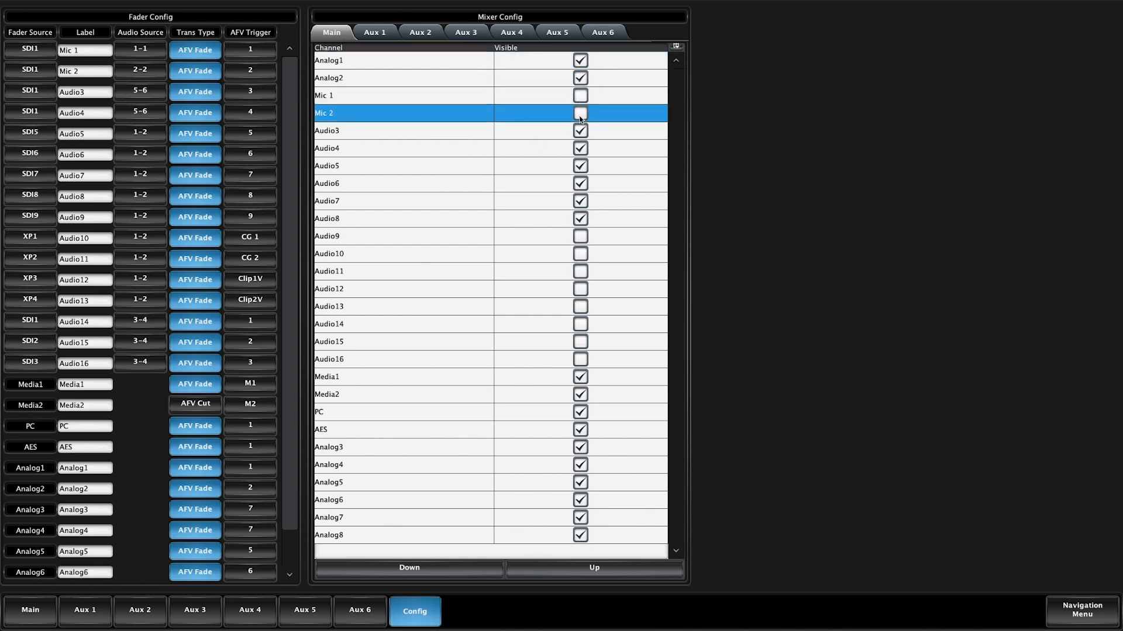
click(581, 114)
click(580, 95)
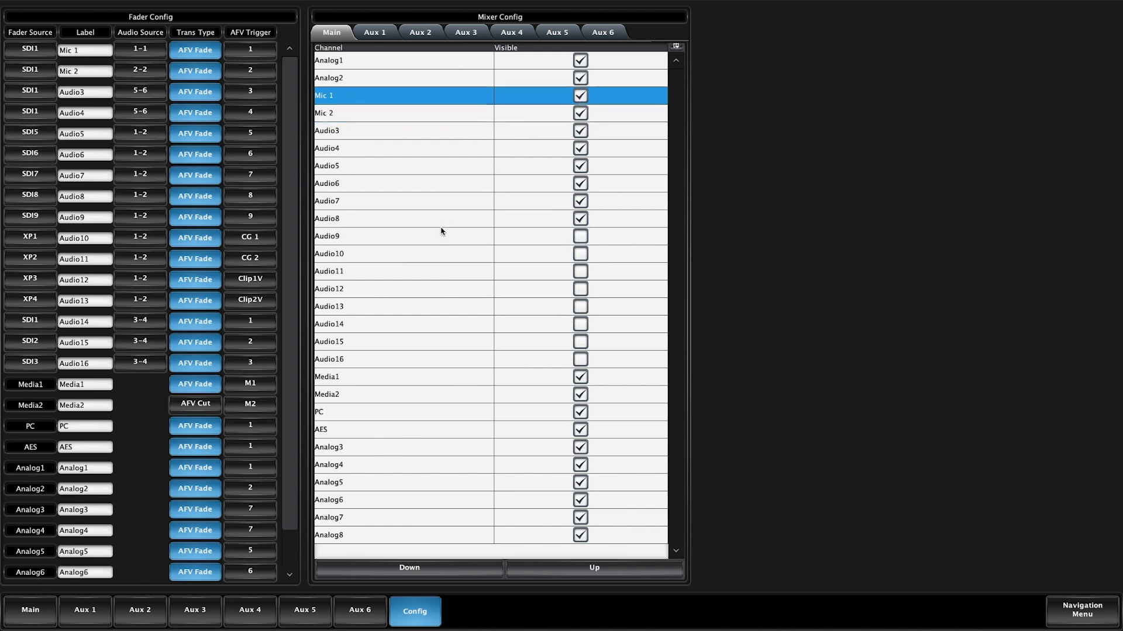
Move the Analog1 channel down two places in the Main mix order, below Mic 1.
click(399, 64)
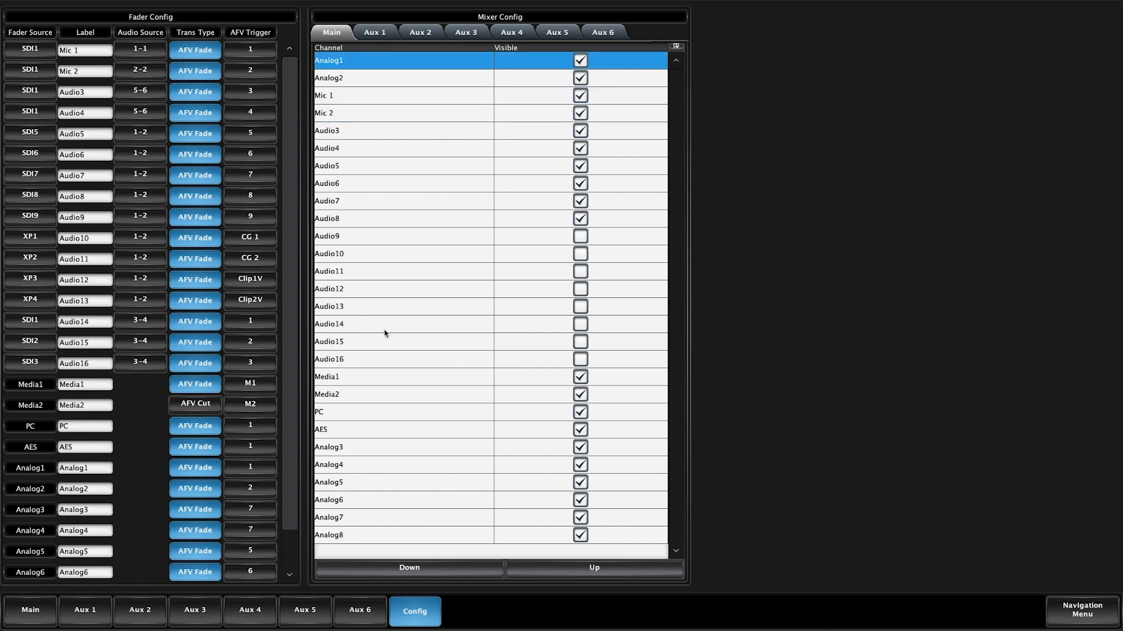
click(473, 569)
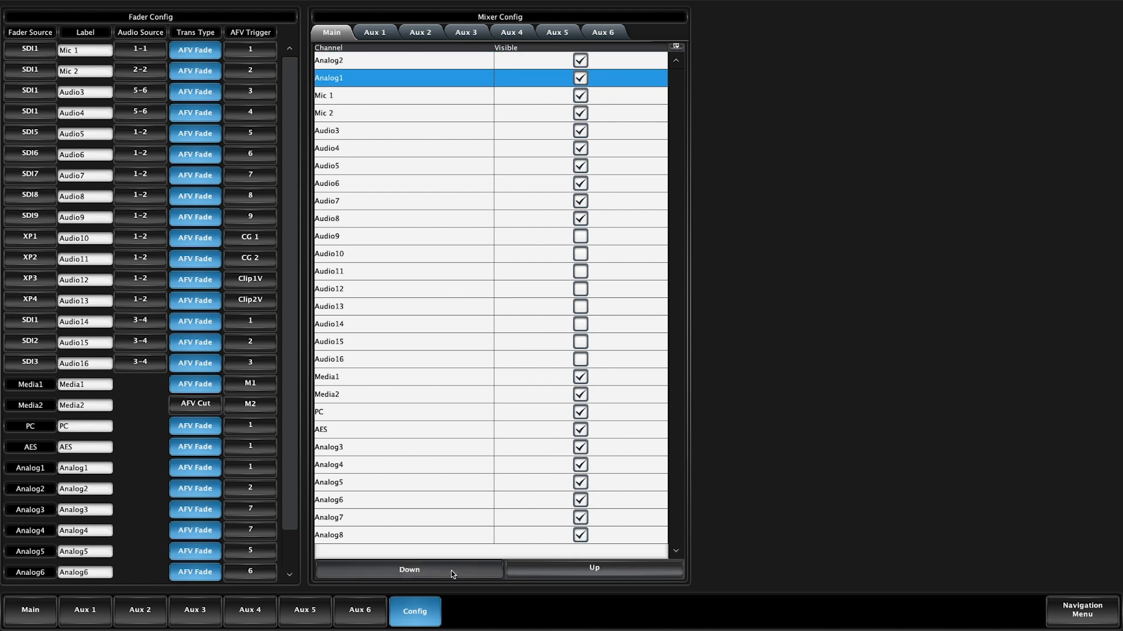
click(451, 571)
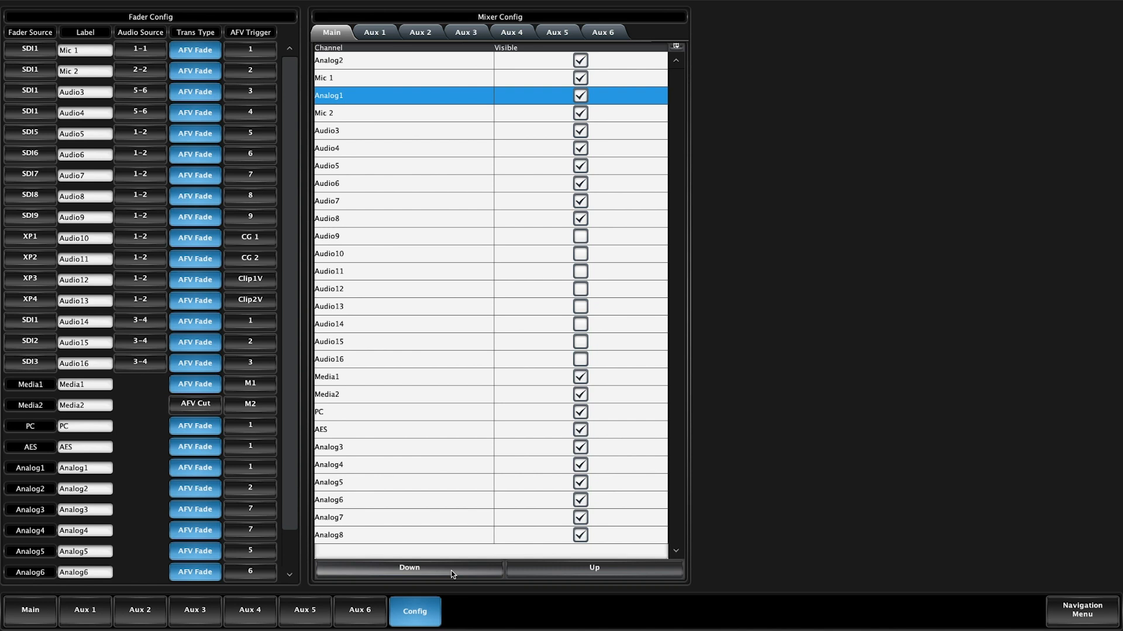
Compare the reordered Main mix faders in the Custom view with the All view.
click(32, 617)
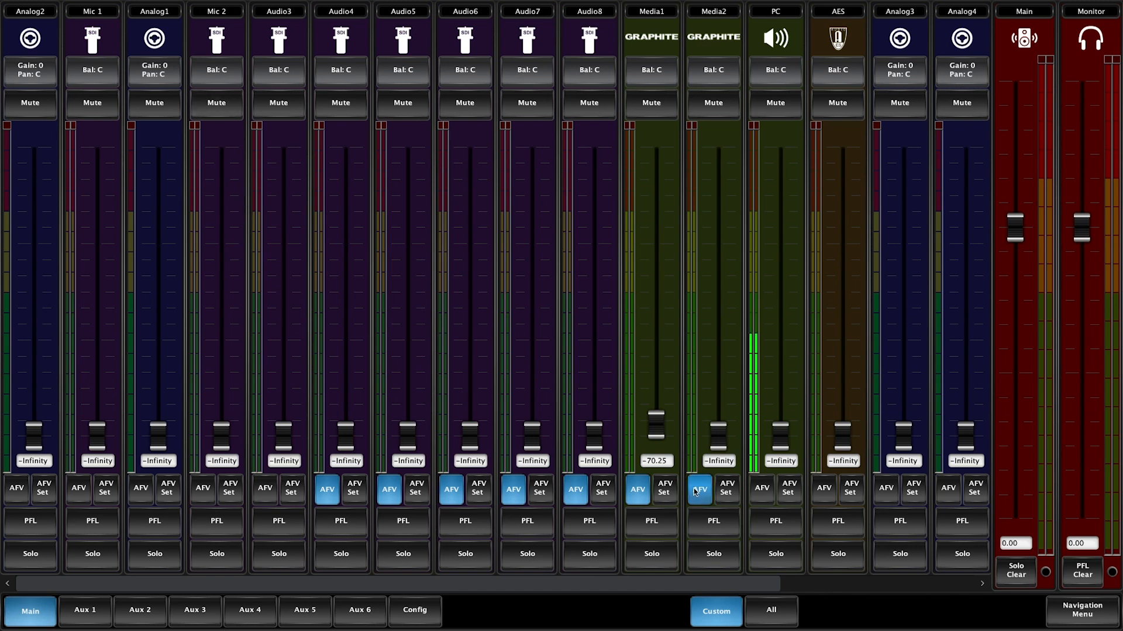
click(771, 614)
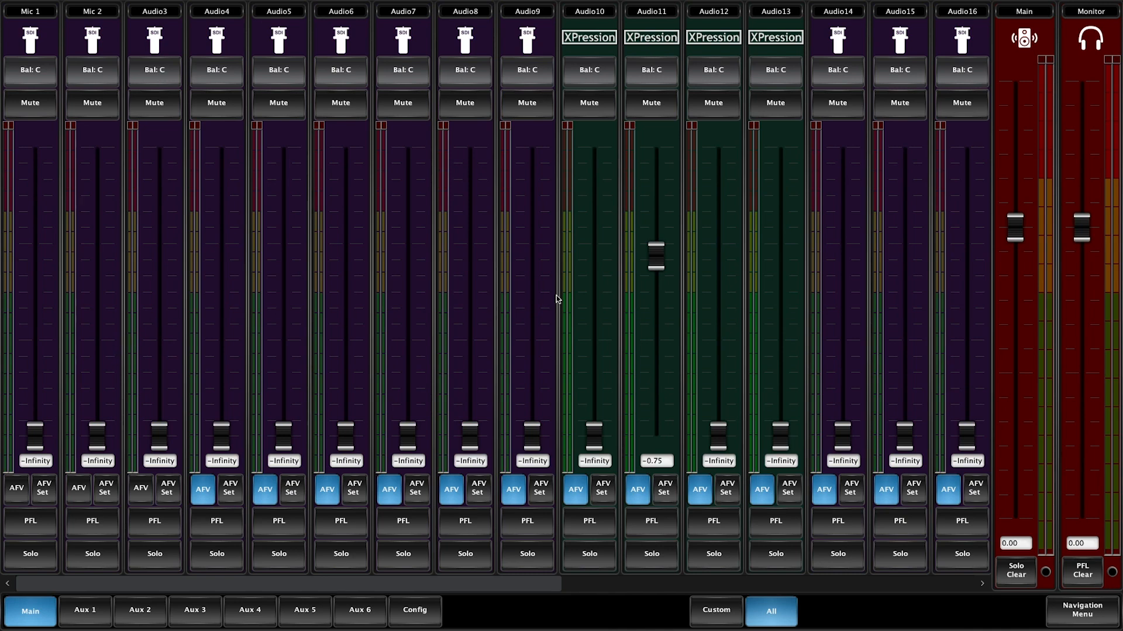
drag(436, 583, 312, 608)
Review the fader configuration list, and compare its order with the Main mix's faders in the All and Custom views.
click(415, 610)
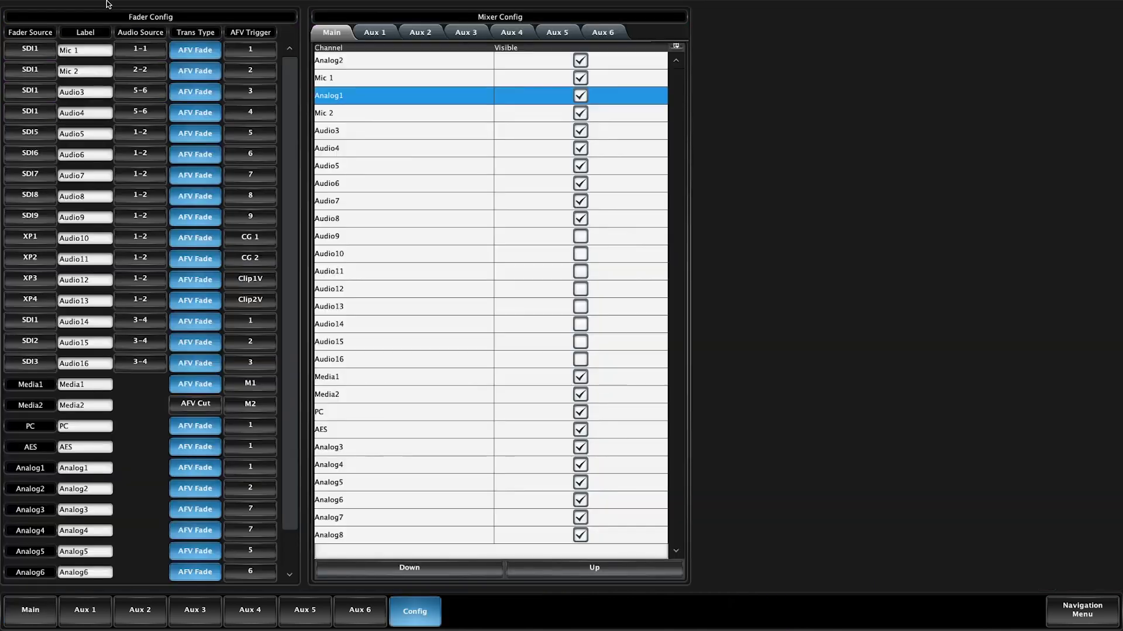
scroll(61, 35, down, 1)
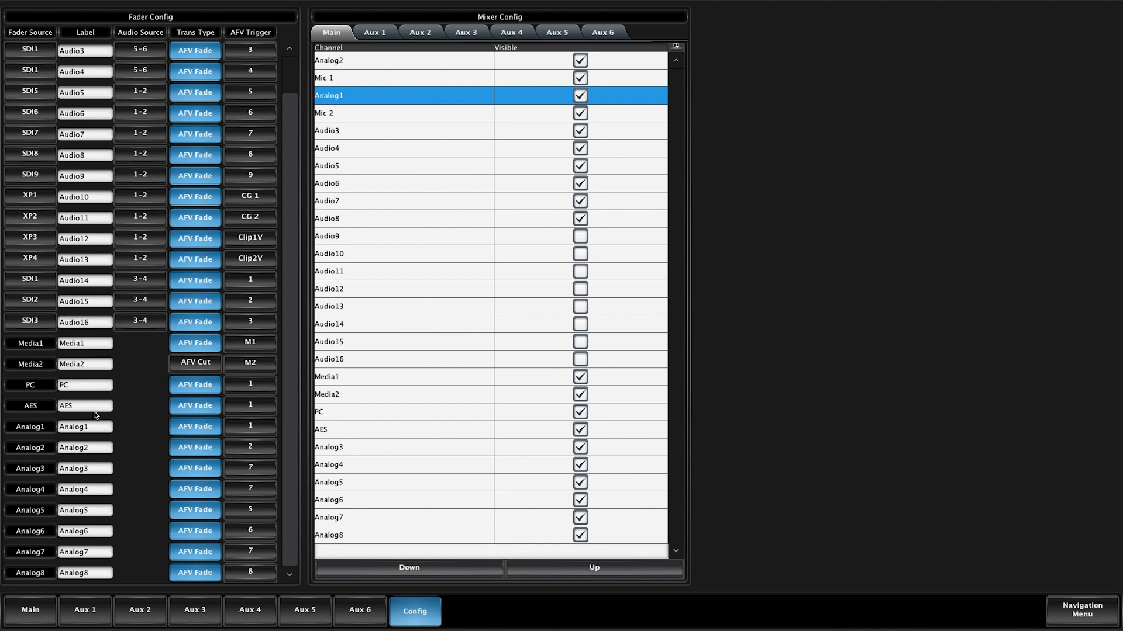
click(42, 608)
drag(90, 581, 499, 541)
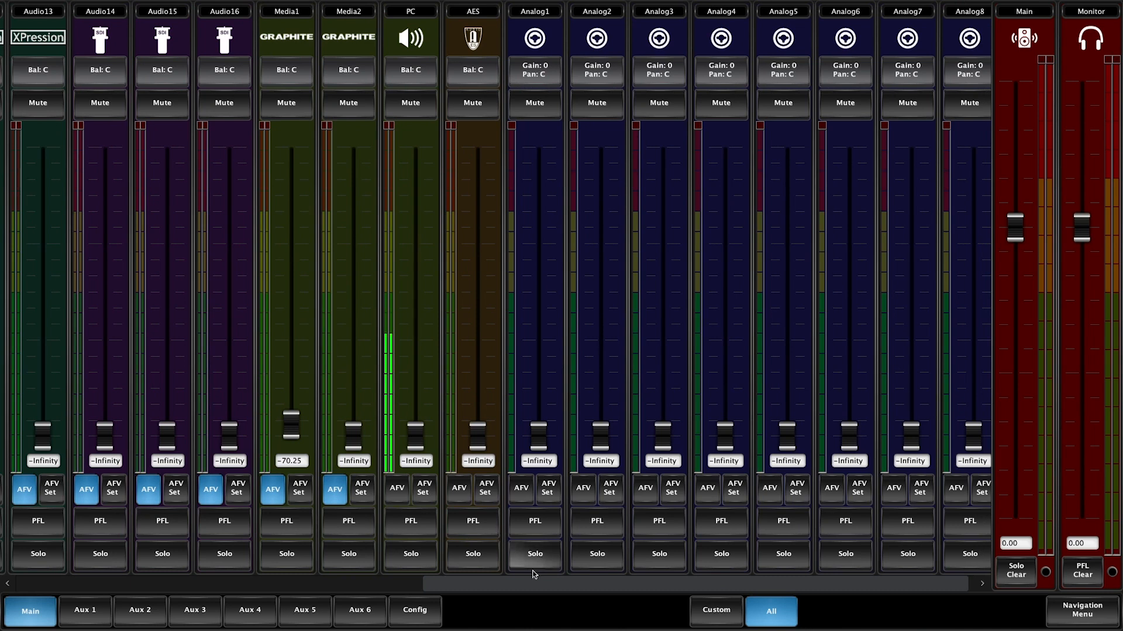
drag(530, 588, 537, 588)
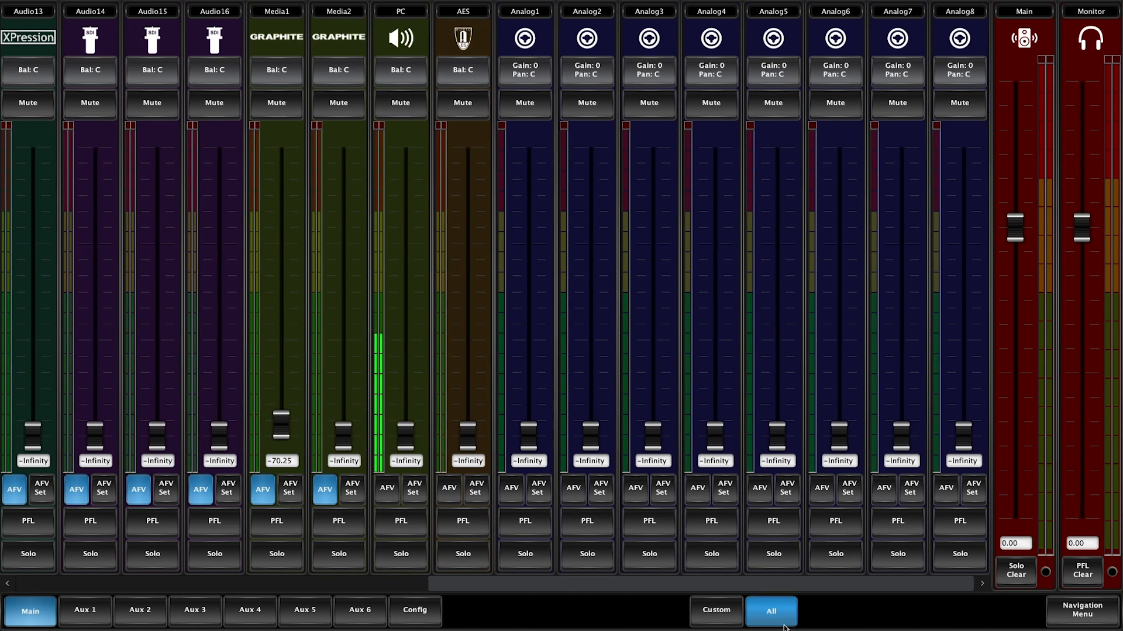
click(723, 611)
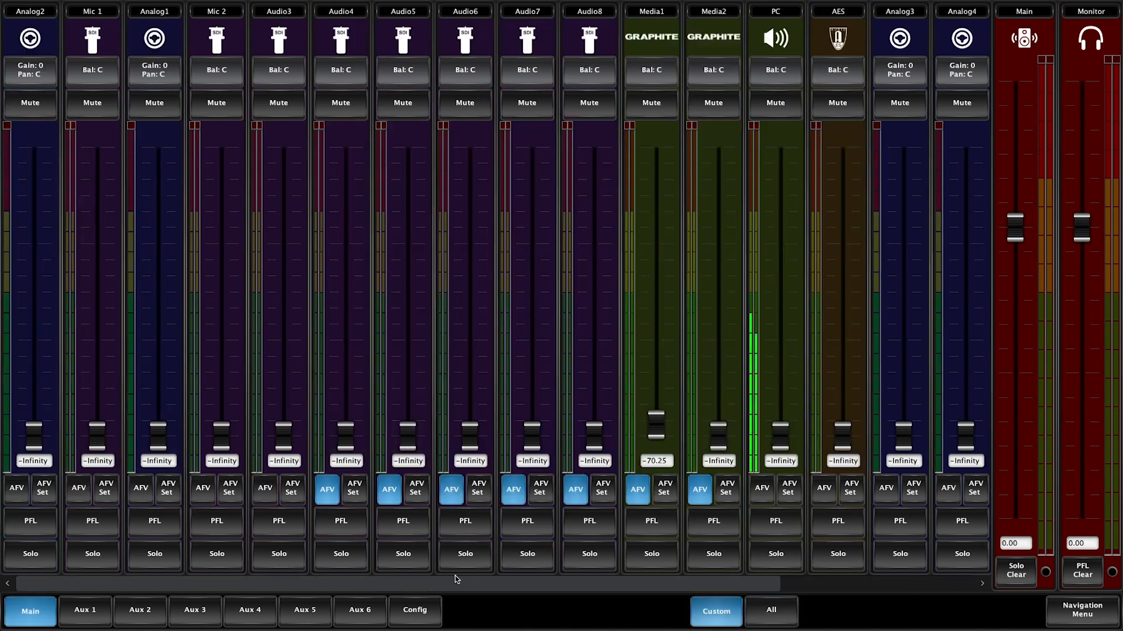
drag(455, 580, 390, 612)
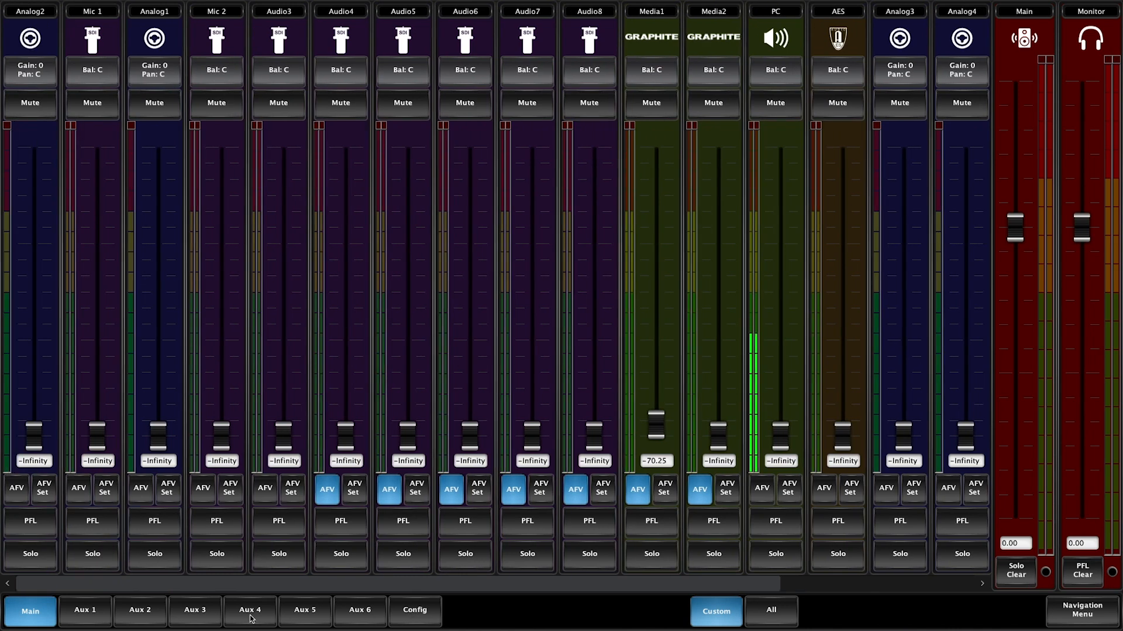